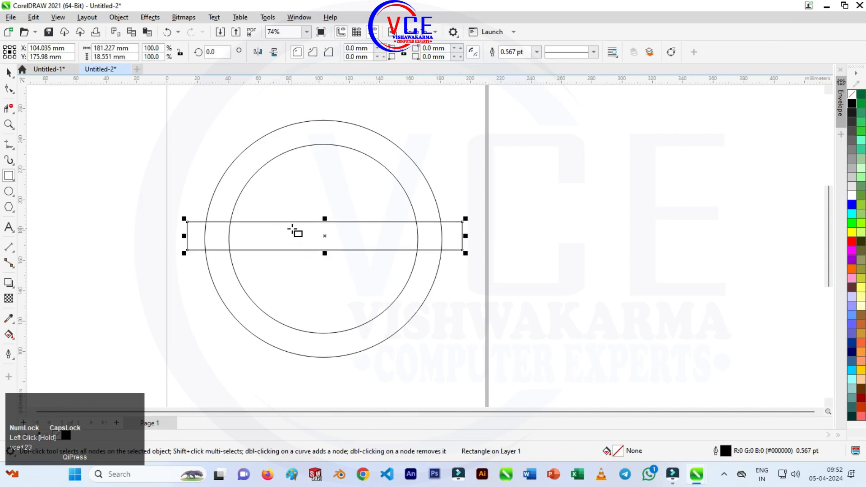
# Align the two circles and the horizontal bar on their common centre, both horizontally and vertically.
pyautogui.click(8, 72)
pyautogui.scroll(-1, 244, 185)
pyautogui.moveTo(186, 108); pyautogui.dragTo(484, 340)
pyautogui.press('c')
pyautogui.press('e')
pyautogui.click(440, 182)
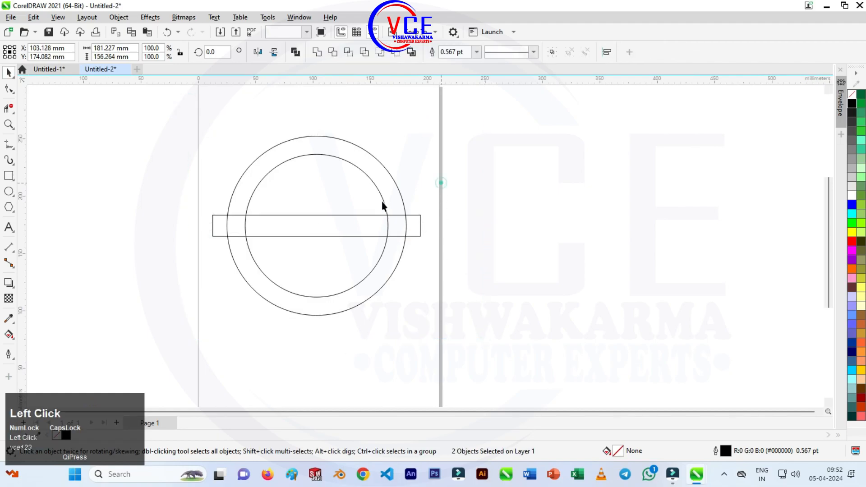
# Create two evenly spaced copies of the horizontal bar above the original, leaving a narrow gap between bars.
pyautogui.scroll(3, 332, 208)
pyautogui.moveTo(348, 266); pyautogui.dragTo(347, 217)
pyautogui.rightClick(348, 217)
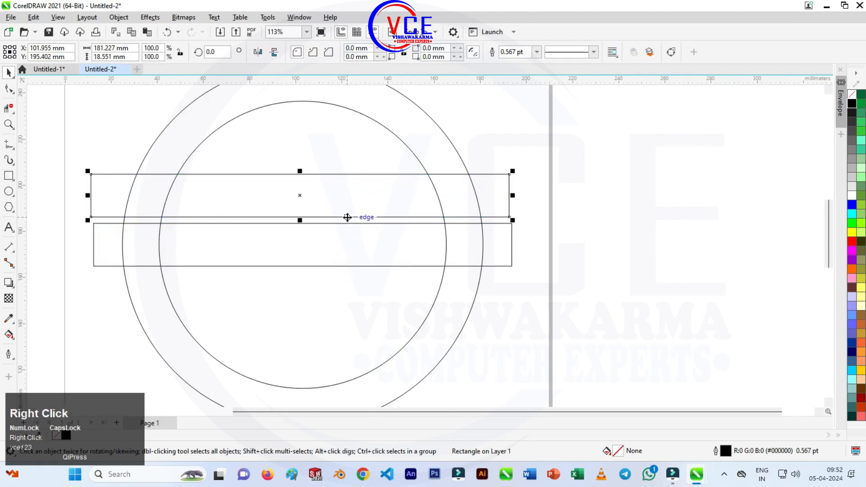
pyautogui.hotkey('ctrl', 'd')
pyautogui.scroll(-2, 346, 221)
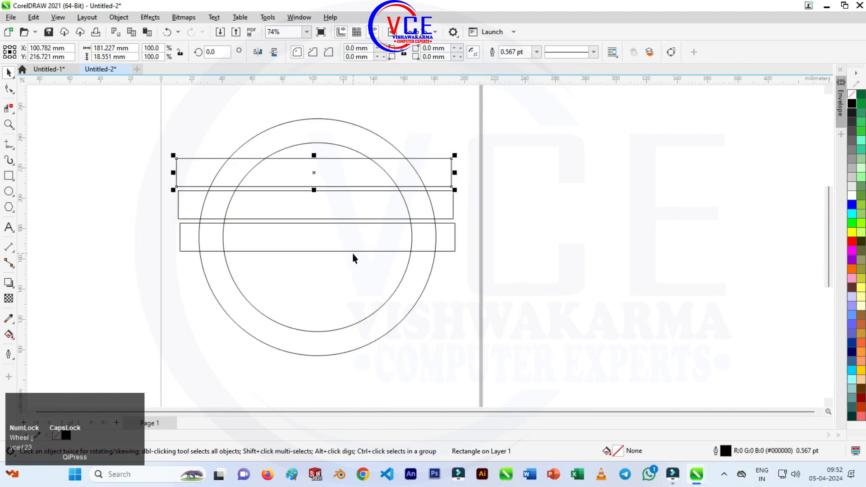
# Create two evenly spaced copies of the central bar below it, leaving the same narrow gap between bars.
pyautogui.scroll(3, 353, 250)
pyautogui.click(355, 206)
pyautogui.click(353, 205)
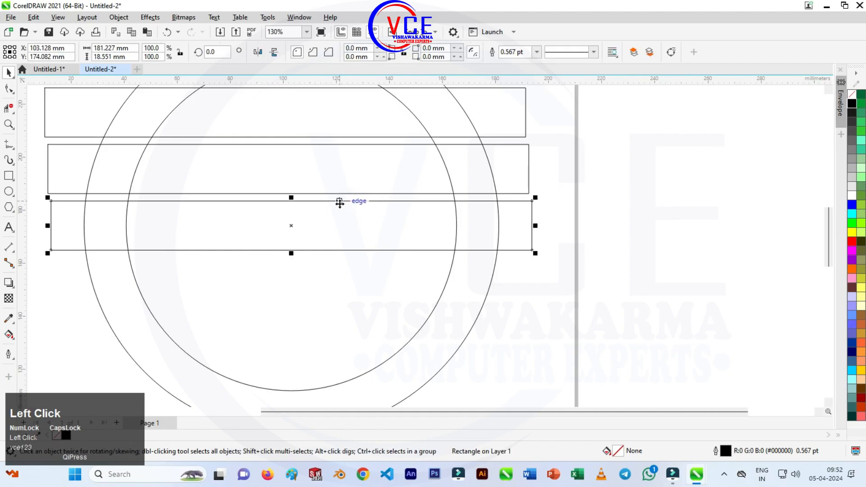
pyautogui.moveTo(340, 201); pyautogui.dragTo(339, 257)
pyautogui.rightClick(339, 257)
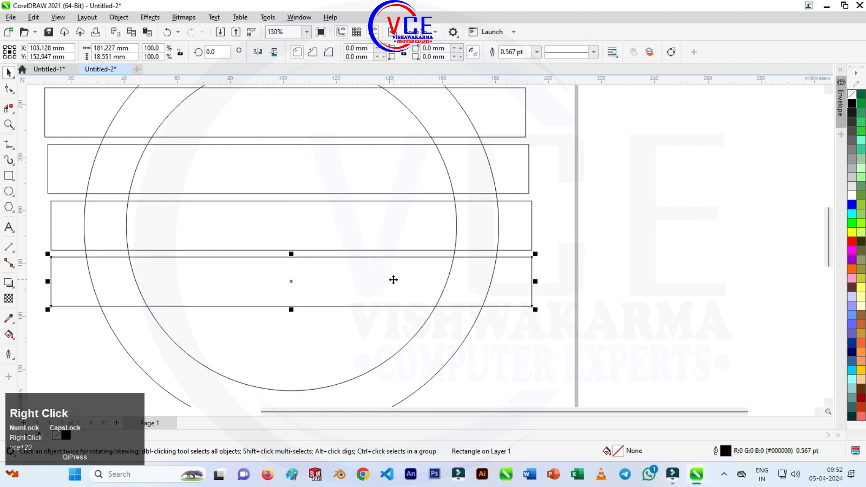
pyautogui.hotkey('ctrl', 'r')
pyautogui.scroll(-2, 372, 234)
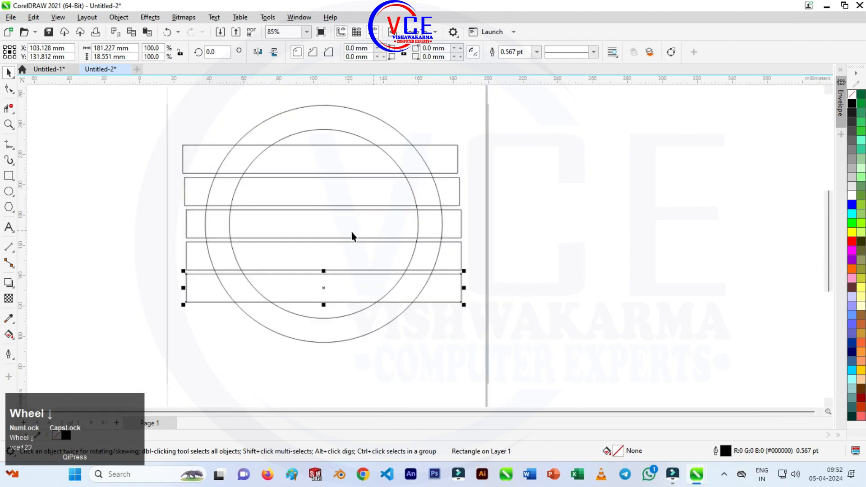
# Select all five bars, align their centres along one vertical axis and nudge them down by 0.1 mm.
pyautogui.scroll(-2, 352, 235)
pyautogui.moveTo(190, 146); pyautogui.dragTo(514, 307)
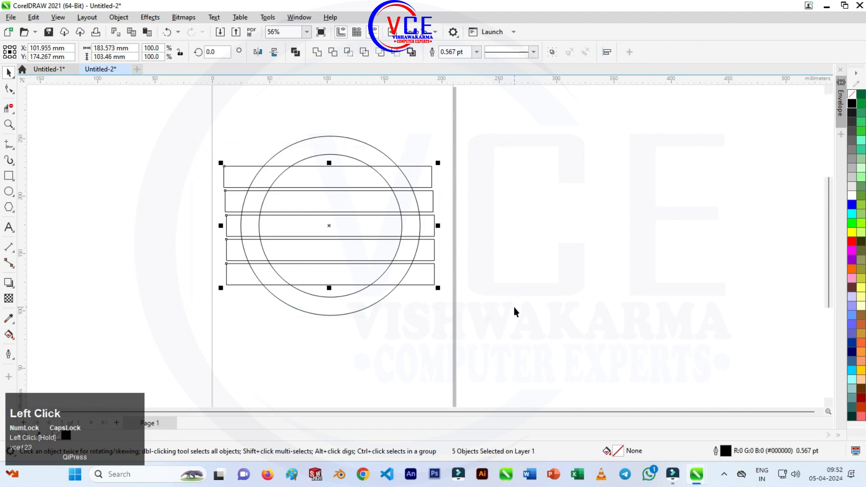
pyautogui.press('c')
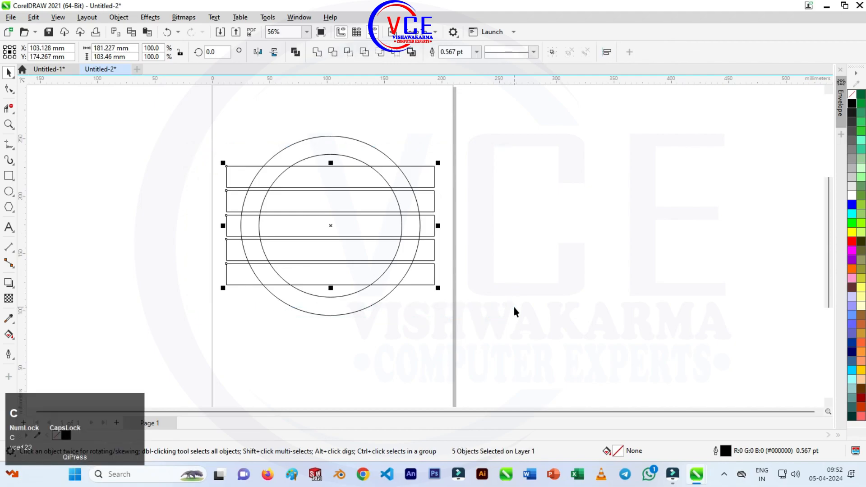
pyautogui.press('Down')
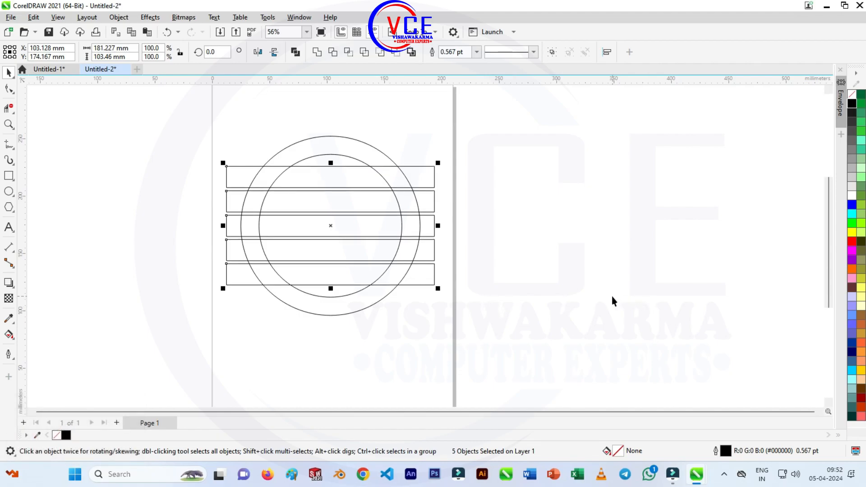
# Reselect the five bars and shrink the stack from its upper edge to a height of about 97 mm.
pyautogui.press('F10')
pyautogui.click(10, 73)
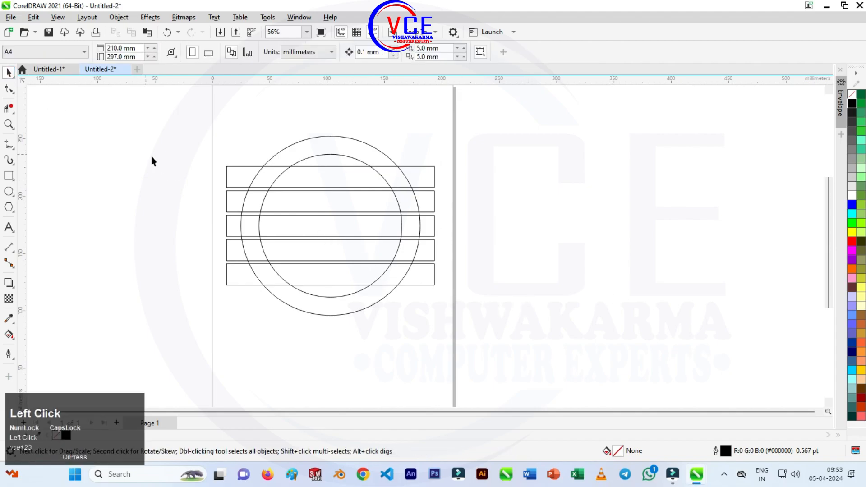
pyautogui.moveTo(224, 185); pyautogui.dragTo(491, 298)
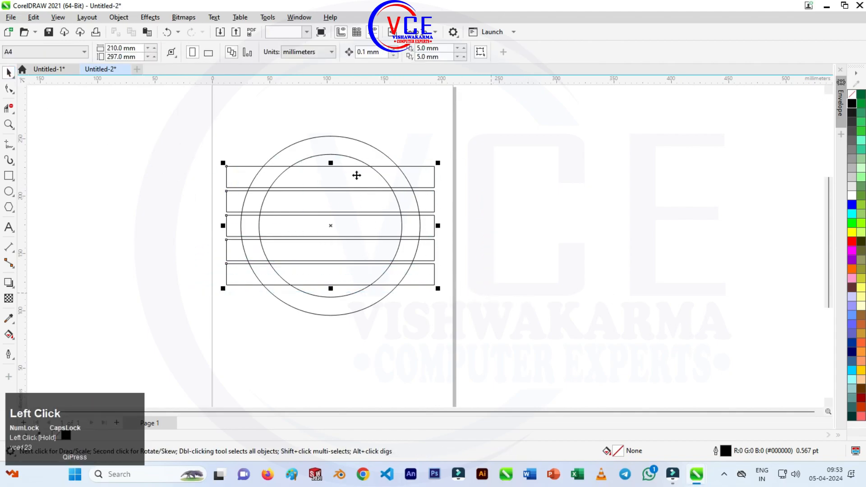
pyautogui.moveTo(330, 163); pyautogui.dragTo(330, 174)
# Group the five bars and centre the group vertically on the two circles.
pyautogui.click(210, 172)
pyautogui.moveTo(368, 277); pyautogui.dragTo(456, 293)
pyautogui.rightClick(434, 180)
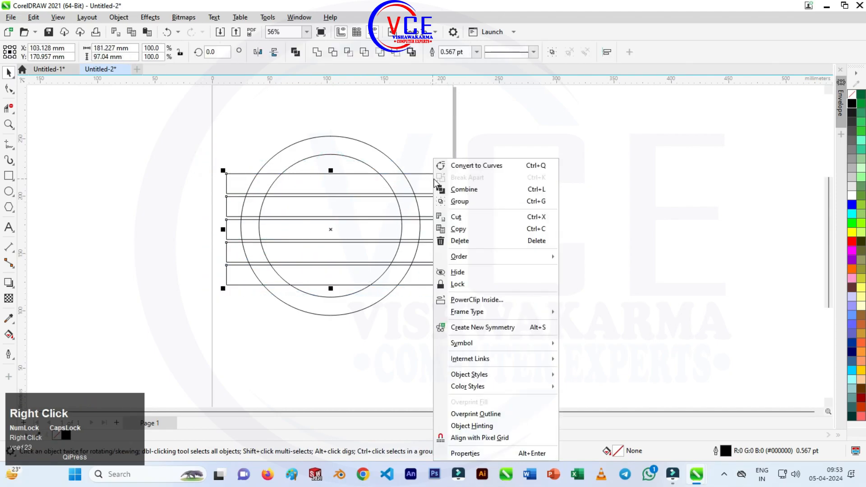
pyautogui.click(469, 200)
pyautogui.moveTo(193, 116); pyautogui.dragTo(507, 341)
pyautogui.press('e')
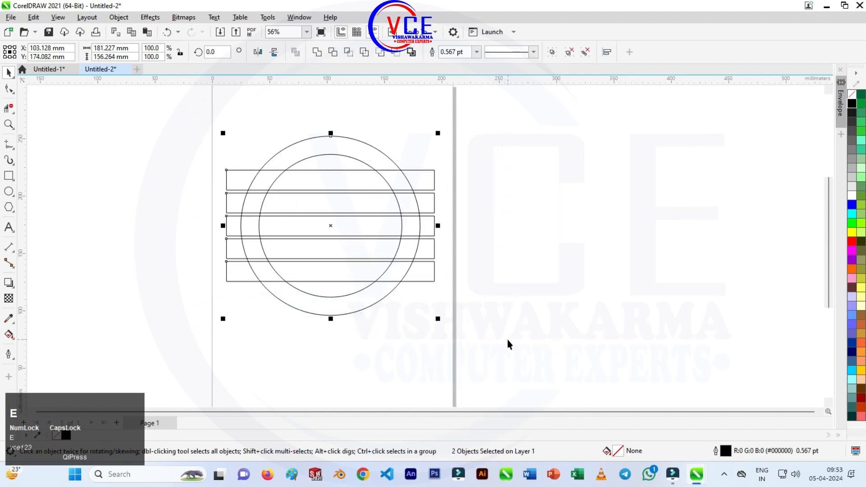
pyautogui.click(509, 208)
pyautogui.scroll(1, 327, 158)
pyautogui.scroll(1, 325, 154)
pyautogui.scroll(-2, 292, 118)
# Draw a straight diagonal line through the circles' centre with the Freehand tool, about 113 mm wide and 140 mm high.
pyautogui.click(10, 144)
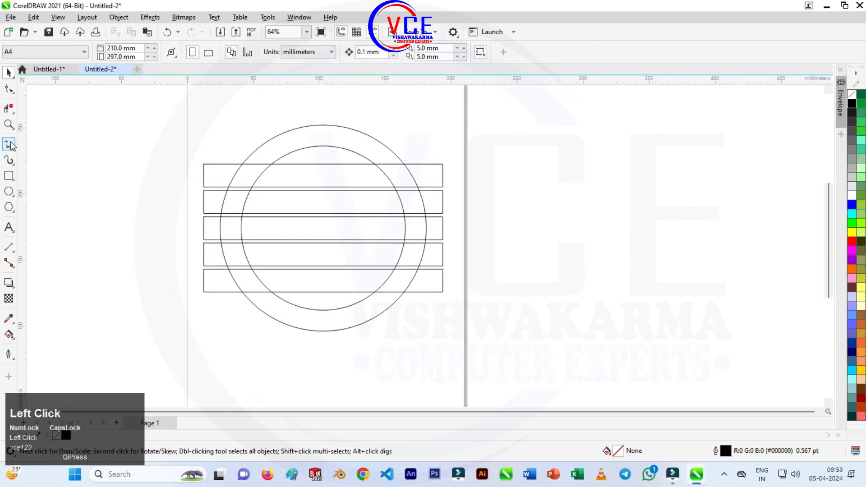
pyautogui.click(322, 227)
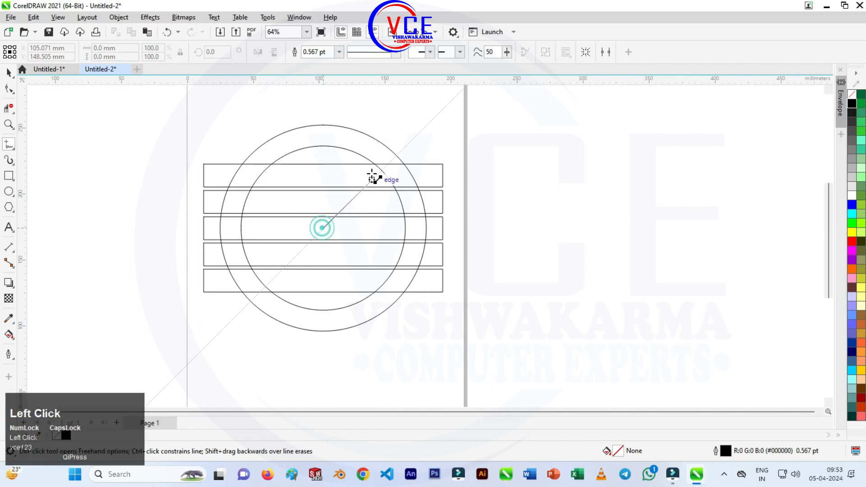
pyautogui.click(388, 148)
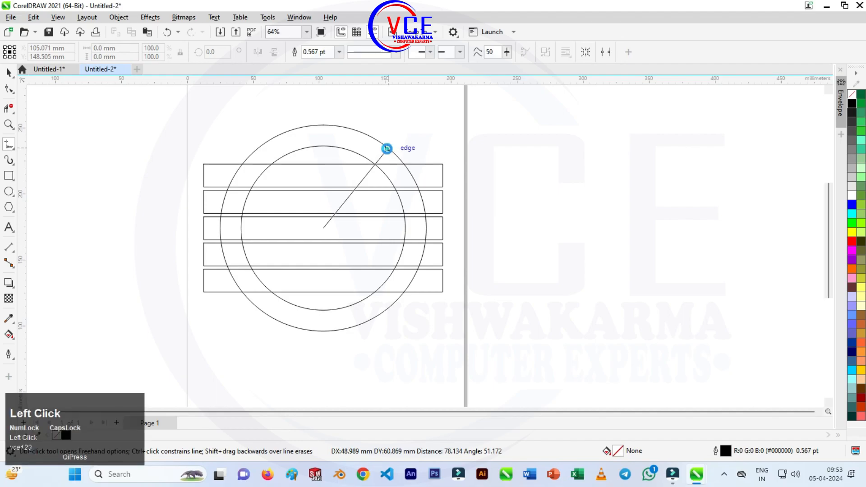
pyautogui.click(323, 230)
pyautogui.click(238, 332)
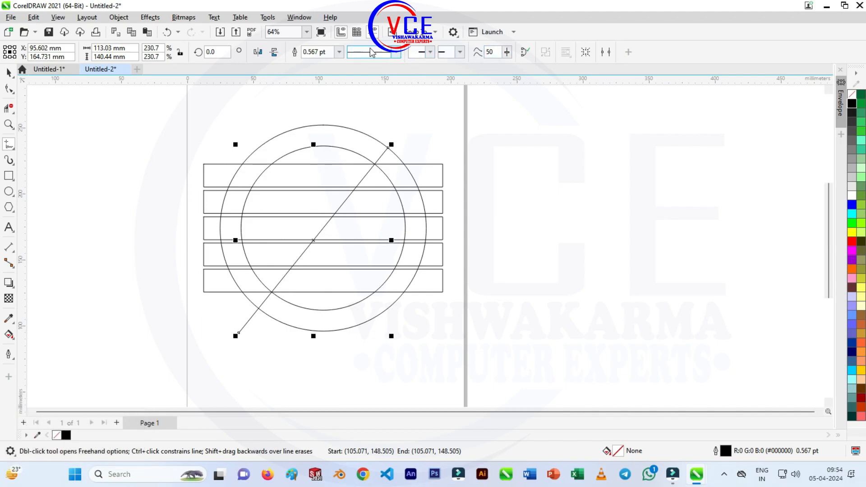
# Set the diagonal line's outline width to 35 pt.
pyautogui.click(339, 52)
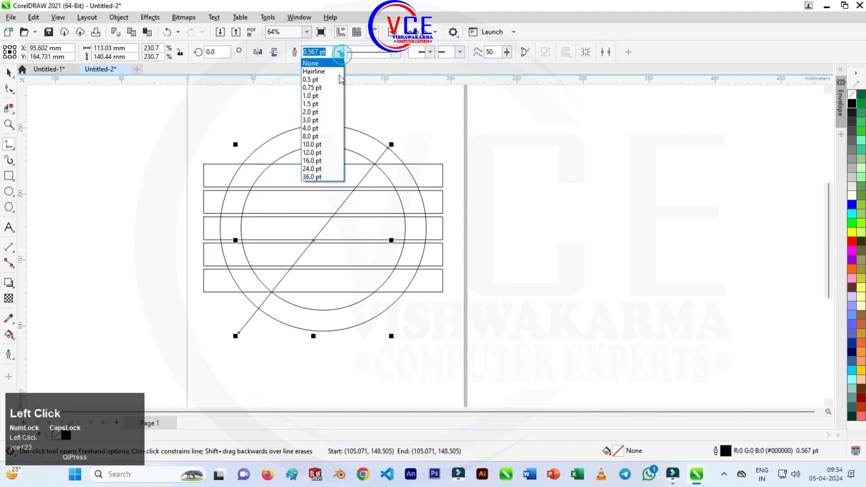
pyautogui.click(321, 174)
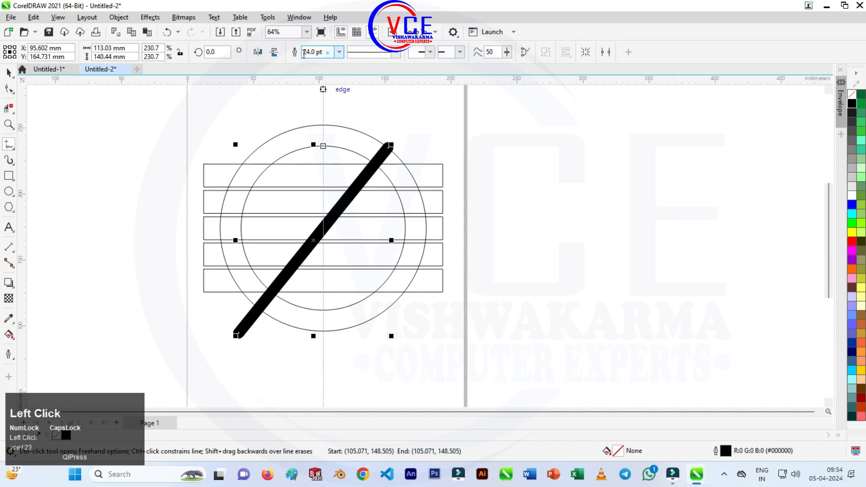
pyautogui.moveTo(316, 53); pyautogui.dragTo(327, 52)
pyautogui.press('Return')
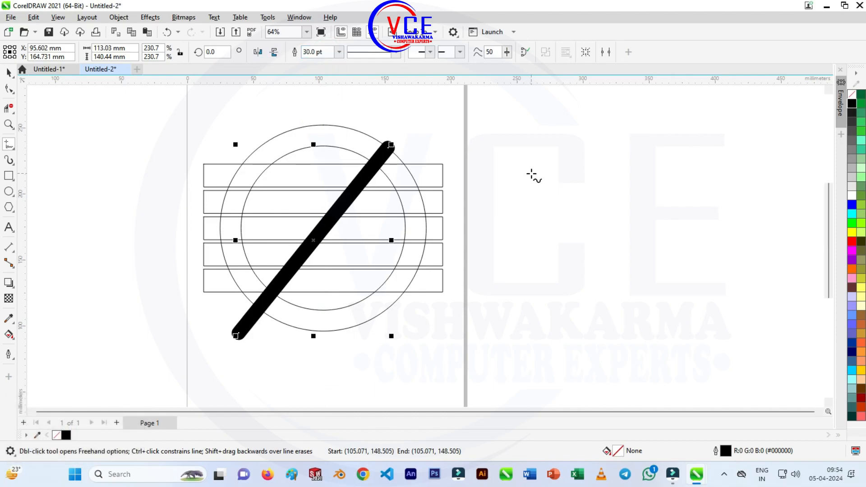
pyautogui.moveTo(304, 52); pyautogui.dragTo(324, 52)
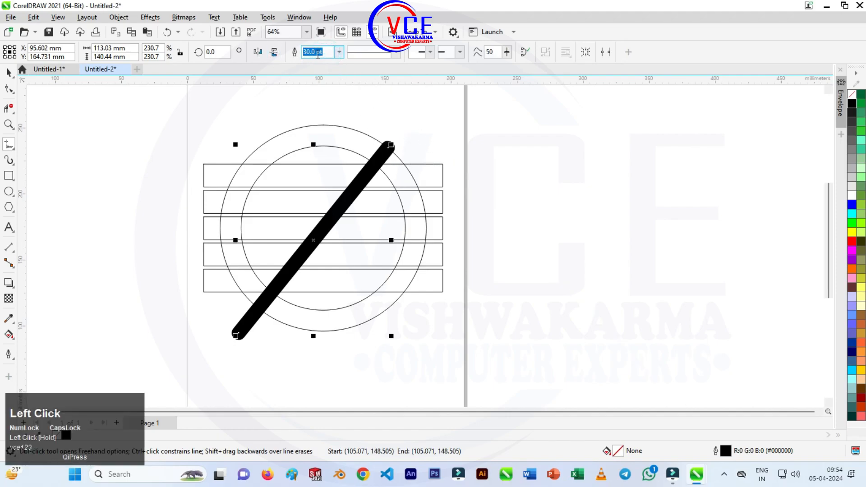
pyautogui.write('35')
pyautogui.press('Return')
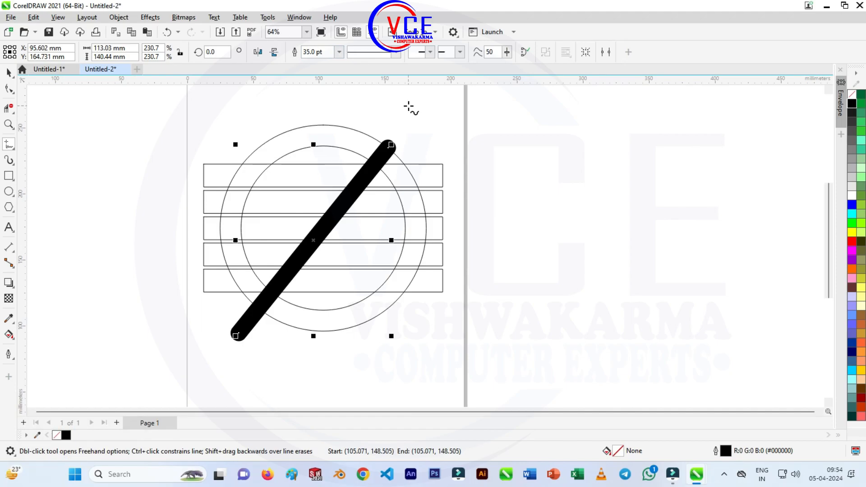
# Convert the diagonal line's outline to an object, remove its fill and give it a thin black outline.
pyautogui.click(149, 18)
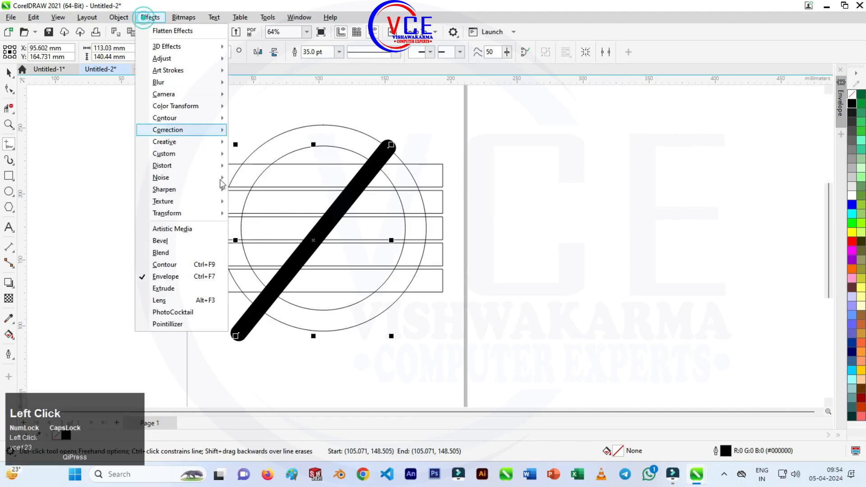
pyautogui.moveTo(119, 17)
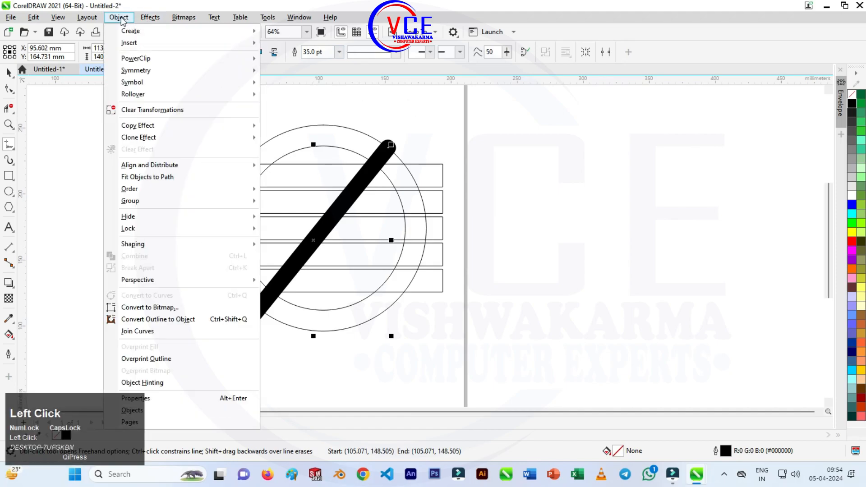
pyautogui.click(175, 319)
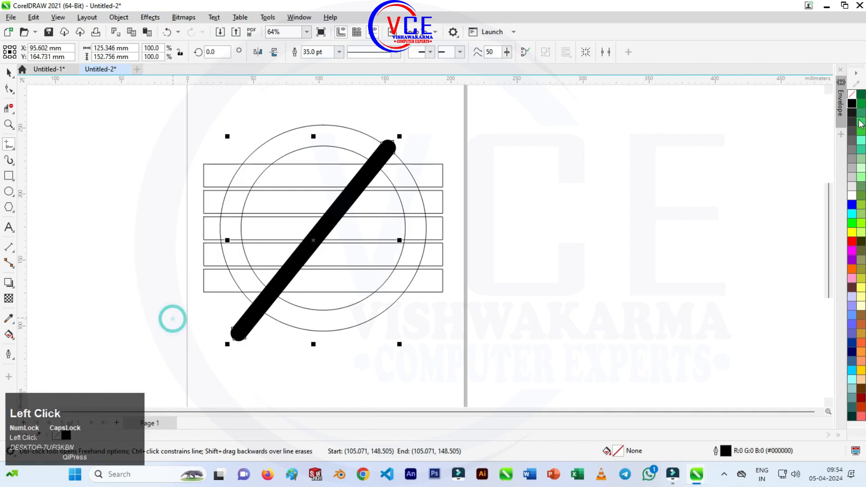
pyautogui.click(851, 95)
pyautogui.rightClick(851, 105)
pyautogui.click(807, 111)
pyautogui.scroll(2, 336, 121)
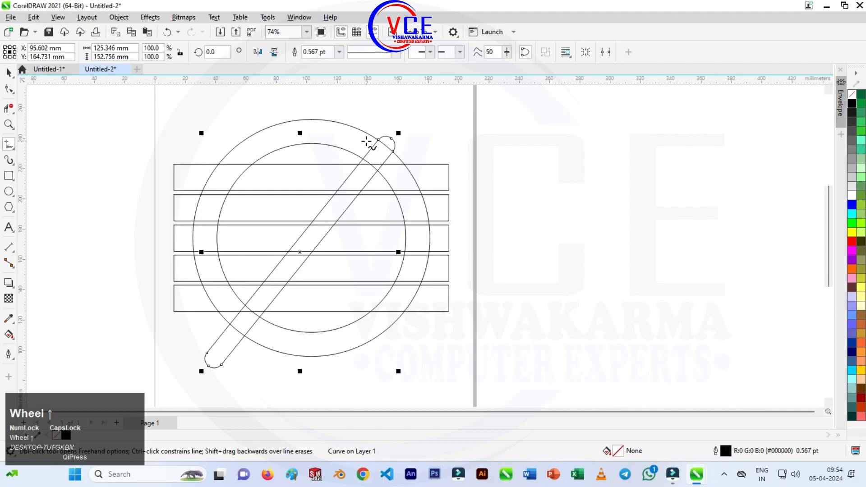
# Delete the bar ends that extend beyond both sides of the outer circle with the Virtual Segment Delete tool.
pyautogui.click(7, 110)
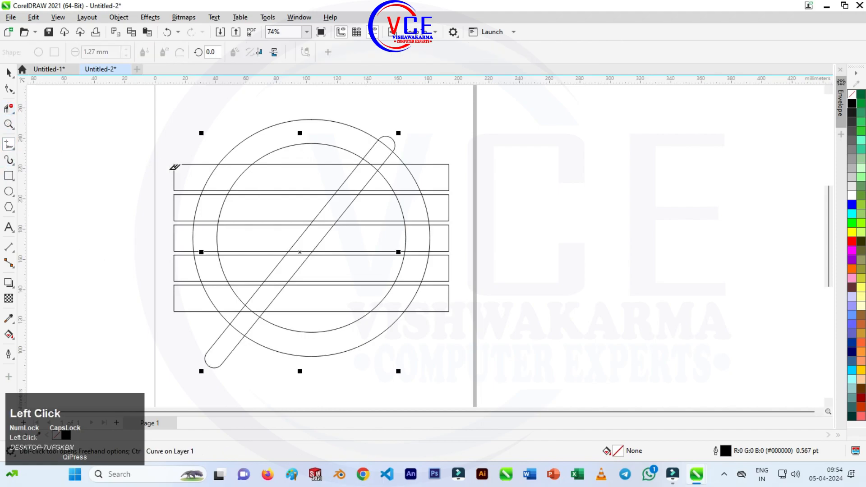
pyautogui.moveTo(184, 159); pyautogui.dragTo(160, 323)
pyautogui.moveTo(465, 153); pyautogui.dragTo(446, 304)
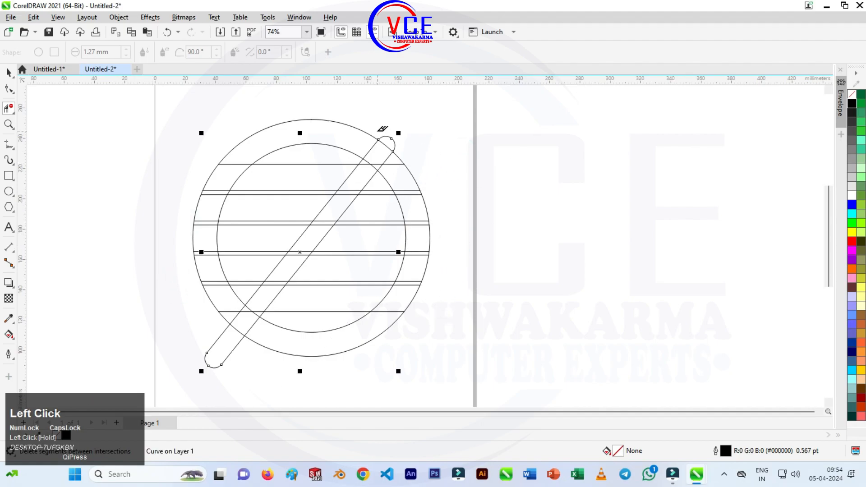
# Delete the diagonal strip's two rounded ends outside the outer circle.
pyautogui.scroll(2, 383, 131)
pyautogui.moveTo(422, 138); pyautogui.dragTo(408, 146)
pyautogui.scroll(-2, 408, 146)
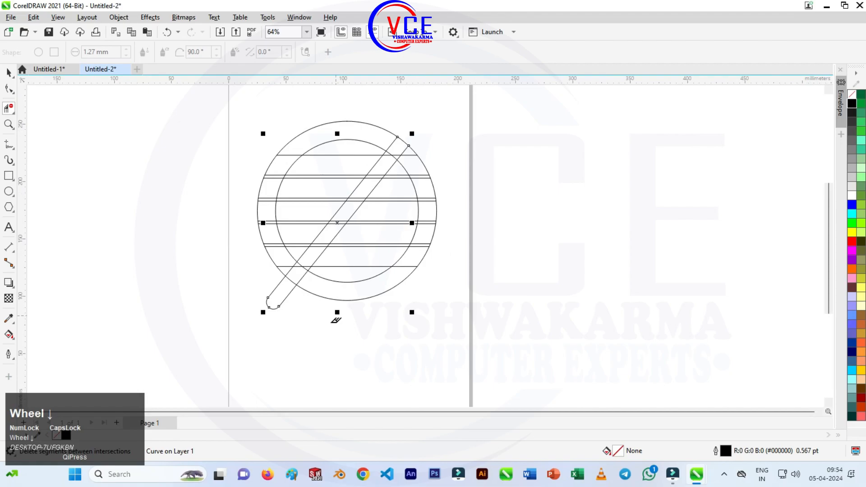
pyautogui.moveTo(263, 315); pyautogui.dragTo(287, 288)
# Delete the inner circle's left-side arc segments that cross the bars.
pyautogui.scroll(2, 343, 140)
pyautogui.click(267, 175)
pyautogui.click(246, 212)
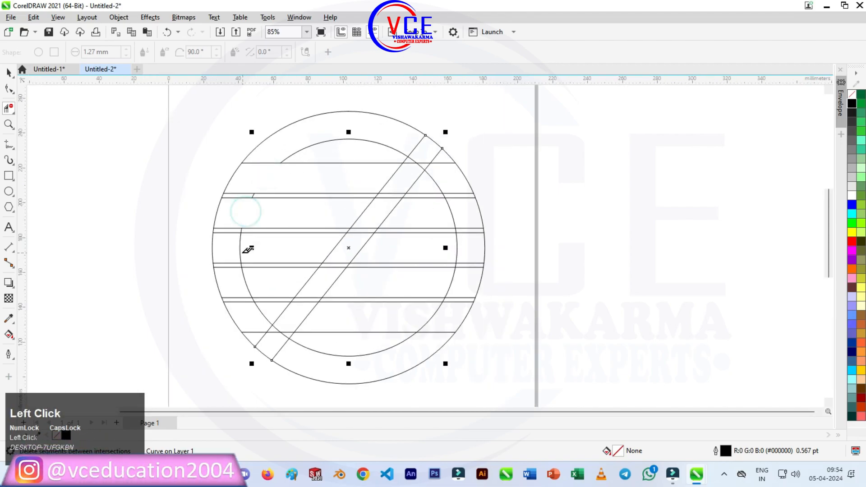
pyautogui.click(245, 278)
# Delete the diagonal strip's upper edge segments inside the ring and top bar, along with the top bar's upper edge beyond the strip.
pyautogui.scroll(1, 434, 141)
pyautogui.moveTo(433, 158); pyautogui.dragTo(448, 179)
pyautogui.moveTo(429, 166); pyautogui.dragTo(427, 180)
pyautogui.hotkey('ctrl', 'z')
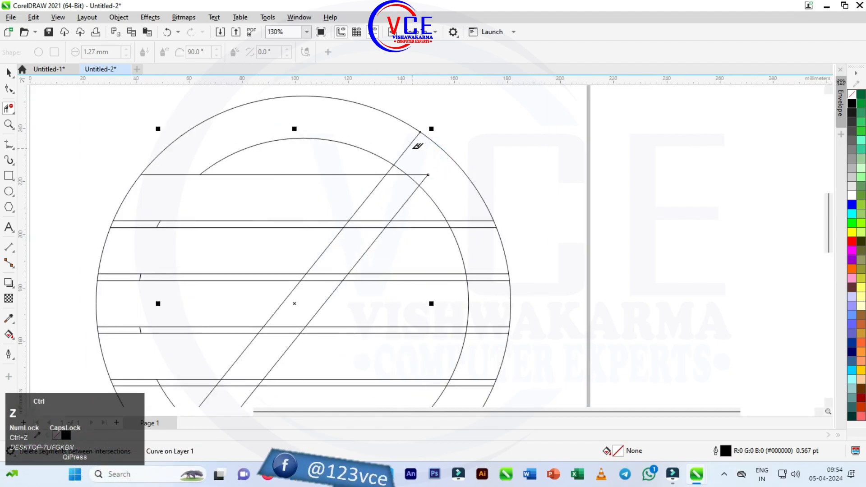
pyautogui.click(424, 178)
pyautogui.click(409, 145)
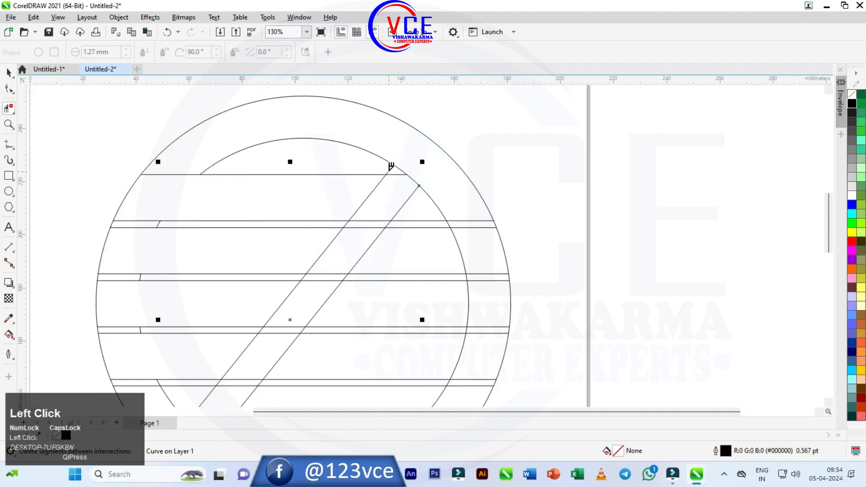
pyautogui.click(408, 199)
pyautogui.scroll(1, 445, 220)
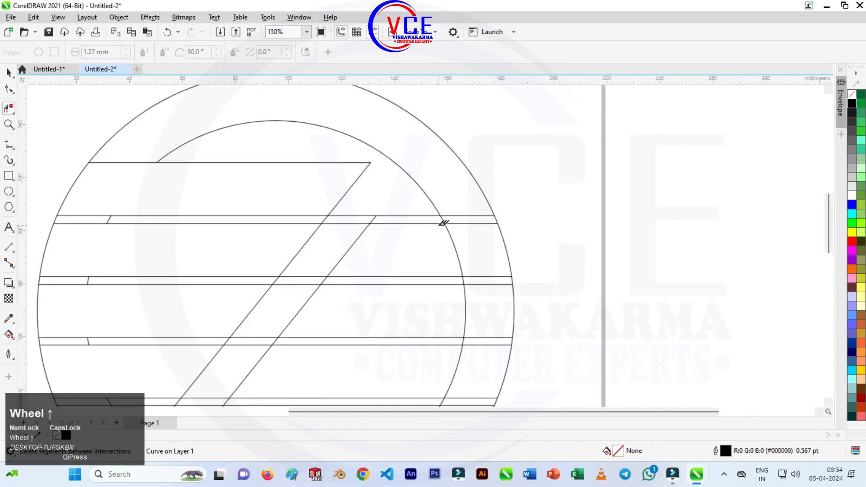
# Delete the outer circle, inner circle and strip segments that cross the gap between the top and second bars.
pyautogui.click(495, 218)
pyautogui.click(429, 215)
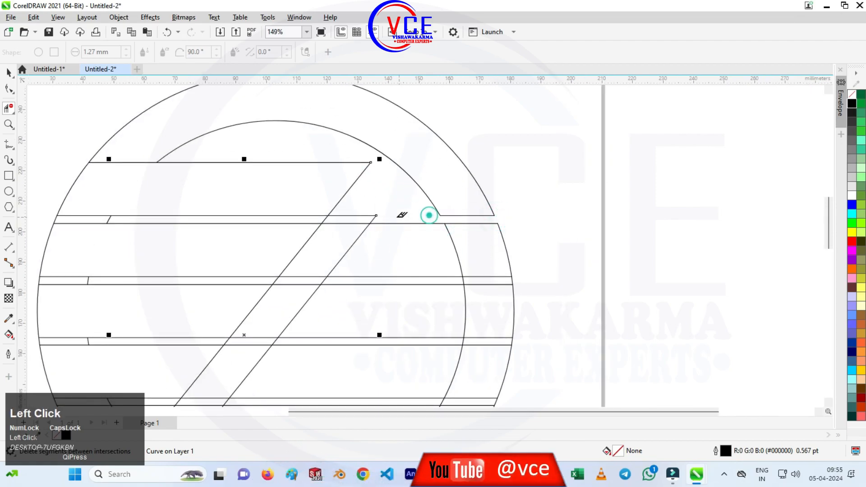
pyautogui.scroll(-2, 350, 201)
pyautogui.click(348, 210)
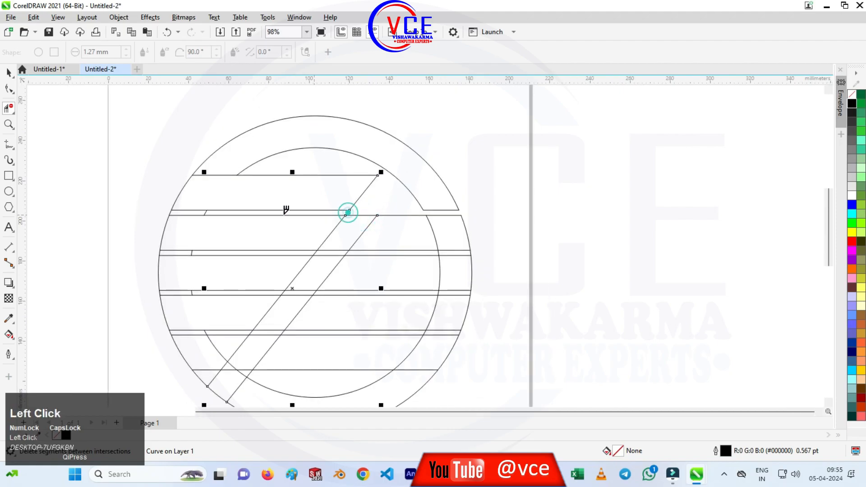
pyautogui.scroll(2, 212, 205)
pyautogui.click(210, 211)
pyautogui.scroll(4, 232, 239)
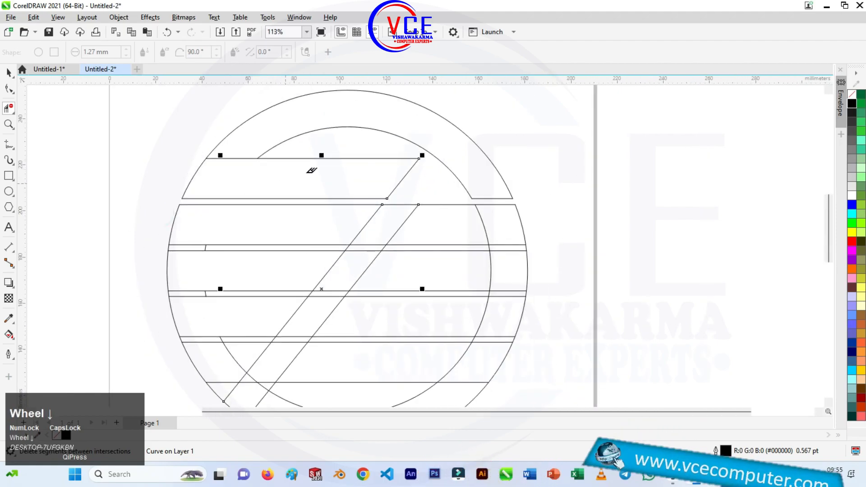
# Clear the leftover segments in the gap below the second bar, including the bar edges inside the strip and the second bar's right inner arc.
pyautogui.click(242, 234)
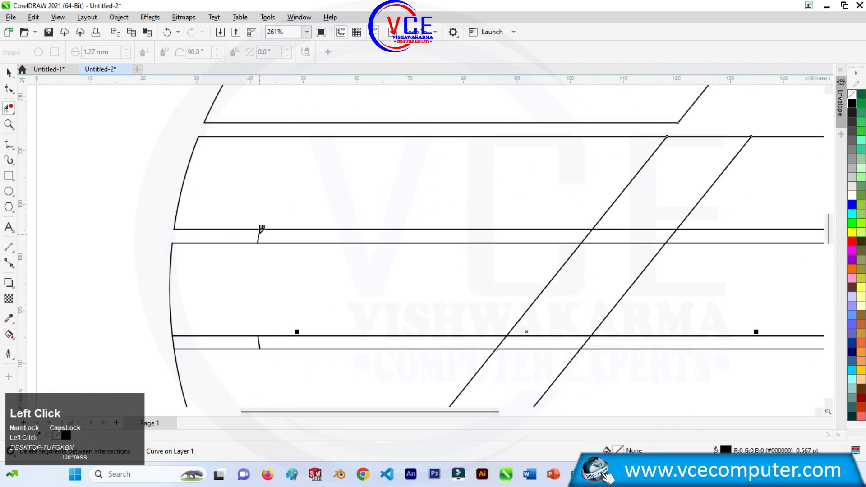
pyautogui.scroll(-4, 261, 229)
pyautogui.click(474, 167)
pyautogui.click(432, 219)
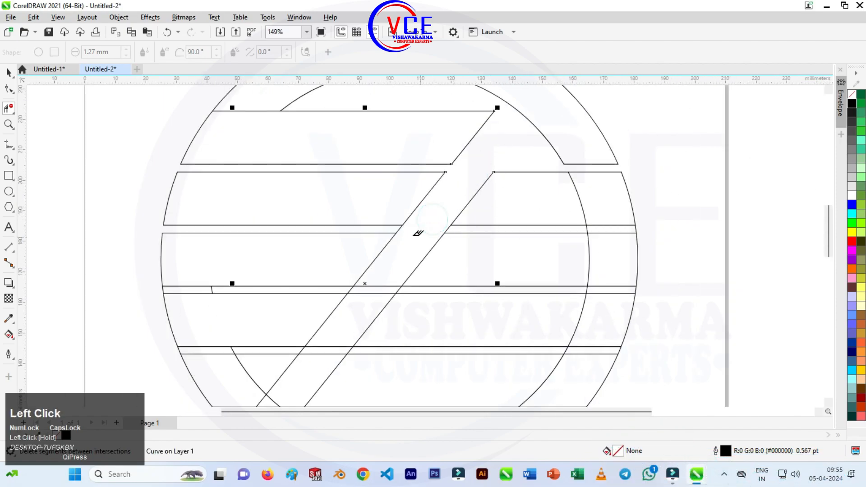
pyautogui.scroll(-1, 401, 223)
pyautogui.click(501, 231)
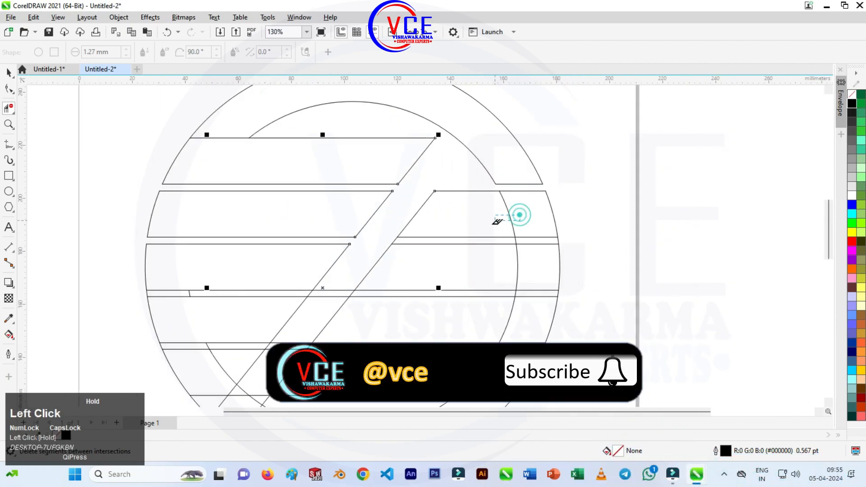
pyautogui.scroll(4, 555, 238)
pyautogui.click(560, 237)
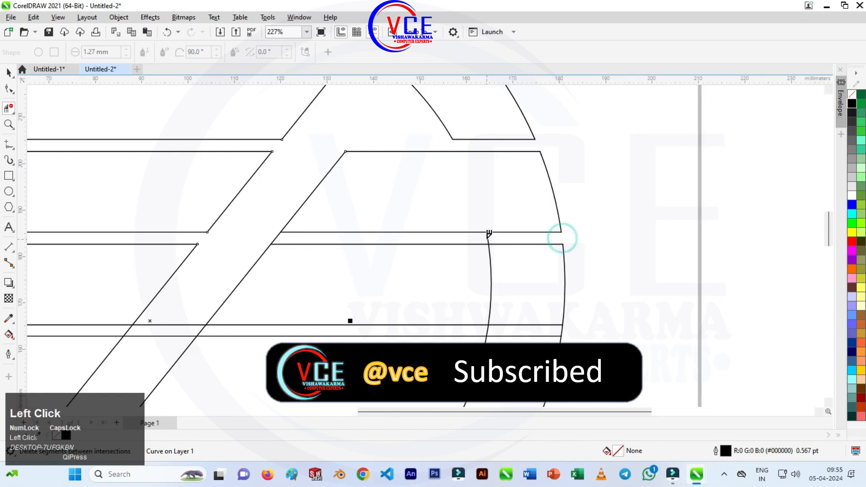
# Delete the third bar's right inner arc and the circle segments crossing the gap below the third bar.
pyautogui.scroll(-4, 489, 240)
pyautogui.click(449, 240)
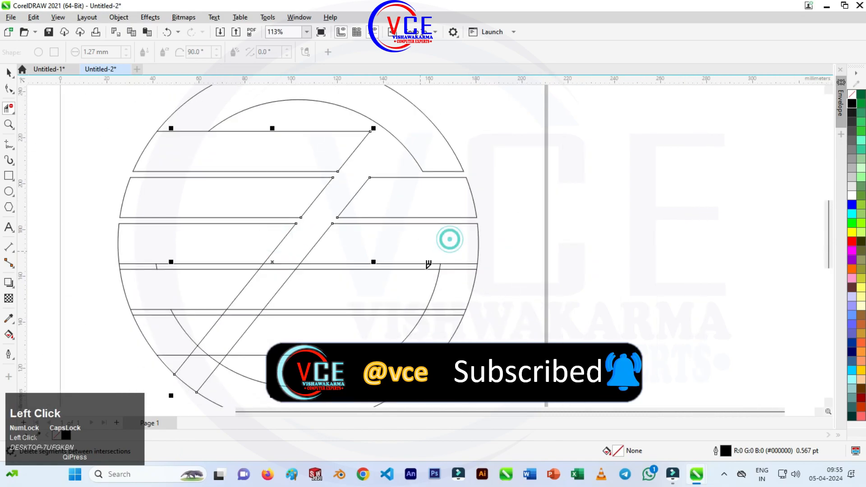
pyautogui.scroll(3, 500, 250)
pyautogui.click(501, 252)
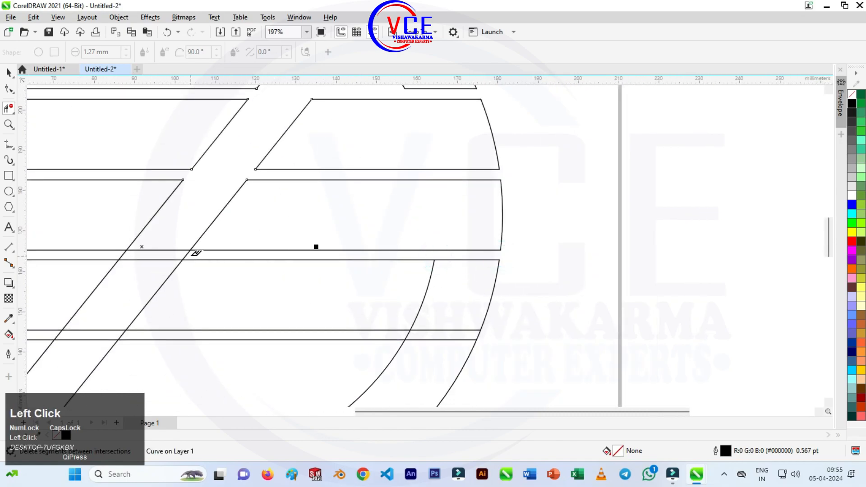
pyautogui.scroll(-4, 170, 247)
pyautogui.scroll(6, 77, 247)
pyautogui.click(77, 242)
pyautogui.scroll(-2, 292, 235)
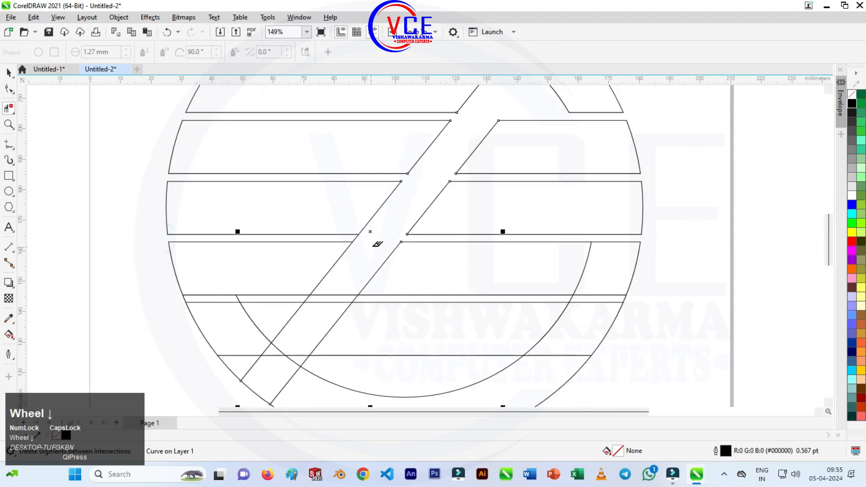
# Trim the diagonal strip's lower end, the bottom bar's edge left of the strip, and the left part of the fourth gap.
pyautogui.scroll(-2, 357, 233)
pyautogui.scroll(1, 330, 327)
pyautogui.click(318, 301)
pyautogui.click(351, 302)
pyautogui.click(355, 307)
pyautogui.click(343, 277)
pyautogui.click(304, 257)
pyautogui.click(264, 259)
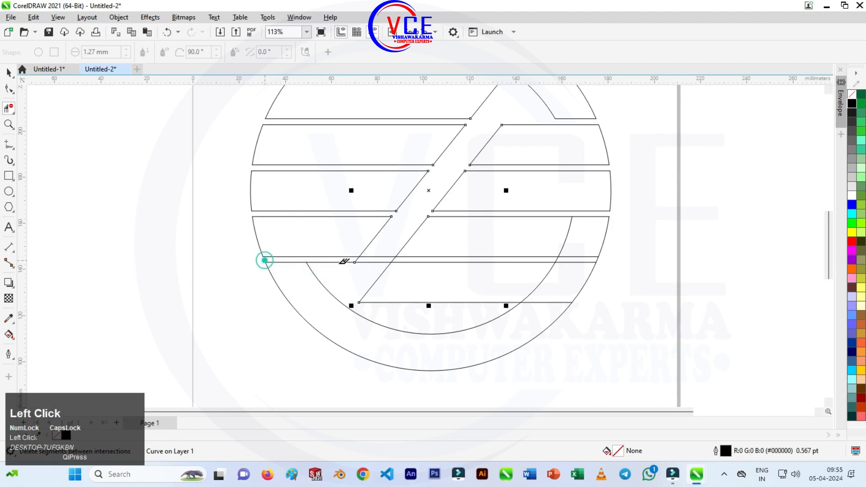
pyautogui.click(340, 262)
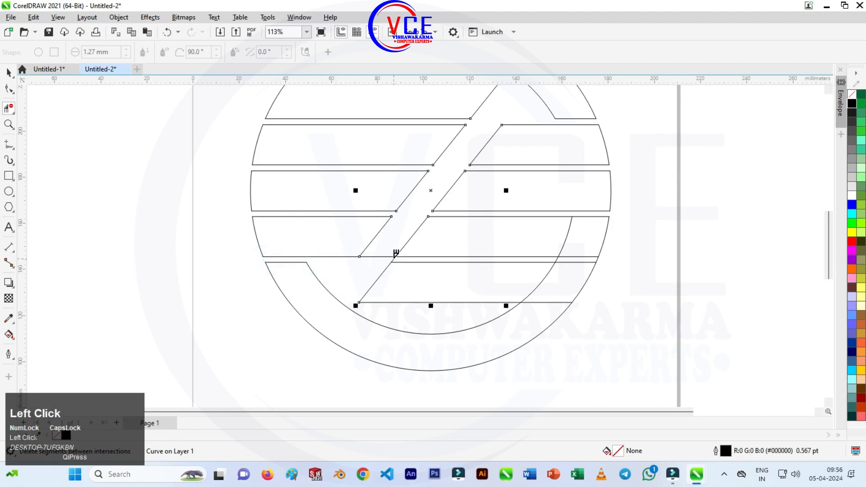
# Delete the inner circle arcs across the right ends of the two lowest bars and the outer circle segment in the gap between them.
pyautogui.scroll(2, 388, 250)
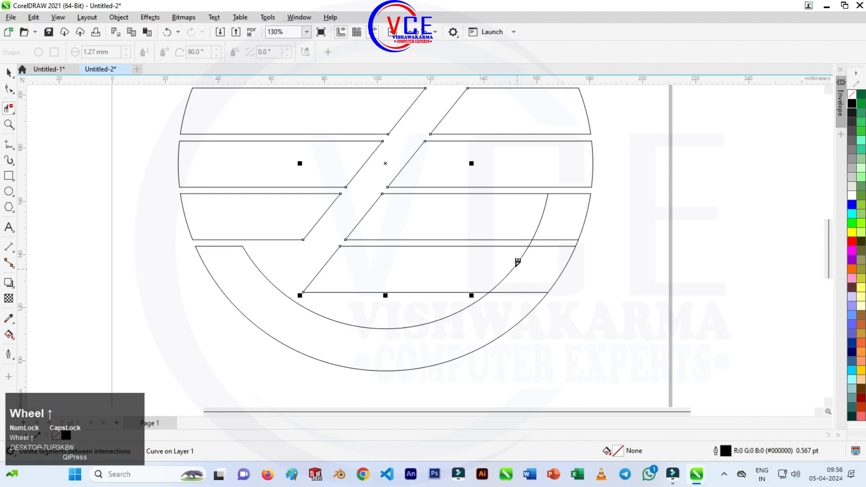
pyautogui.click(517, 265)
pyautogui.scroll(4, 523, 246)
pyautogui.click(512, 248)
pyautogui.click(594, 242)
pyautogui.scroll(-5, 531, 202)
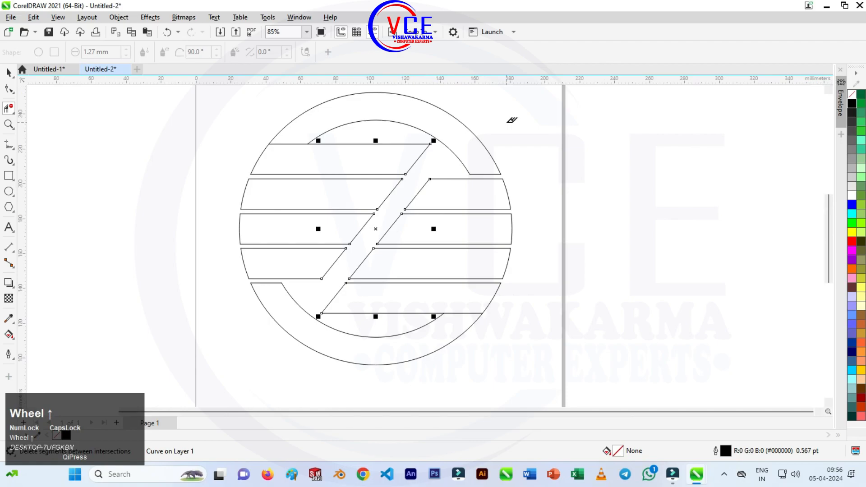
# Draw a thin rectangle along the top bar's upper-left edge and place a copy under the bottom bar's right end.
pyautogui.click(8, 176)
pyautogui.scroll(3, 290, 137)
pyautogui.moveTo(222, 203); pyautogui.dragTo(289, 141)
pyautogui.scroll(-3, 299, 142)
pyautogui.click(9, 109)
pyautogui.click(8, 73)
pyautogui.rightClick(289, 141)
# Trim the upper-left rectangle and circle segments to leave a clean gap between the top bar and the upper ring.
pyautogui.click(9, 108)
pyautogui.scroll(4, 277, 140)
pyautogui.click(232, 141)
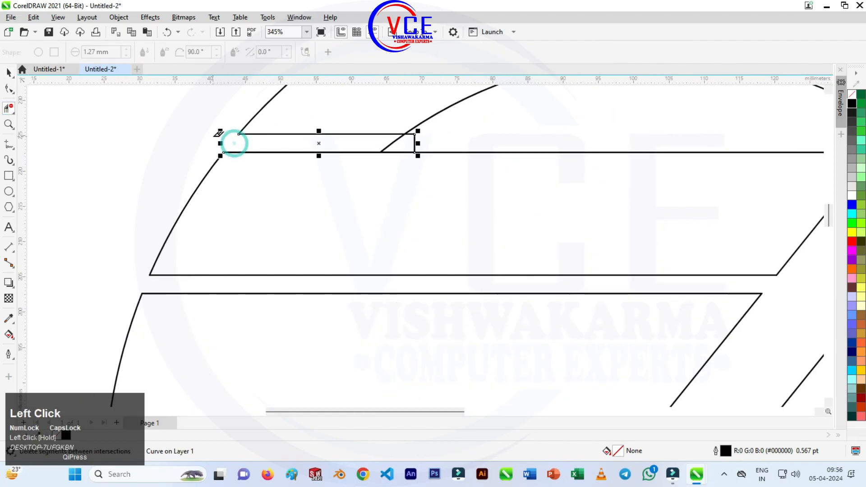
pyautogui.click(406, 142)
pyautogui.click(413, 141)
# Trim the lower-right rectangle's ends and the crossing circle segments to separate the bottom bar from the lower ring.
pyautogui.scroll(-5, 357, 329)
pyautogui.scroll(5, 379, 255)
pyautogui.click(377, 247)
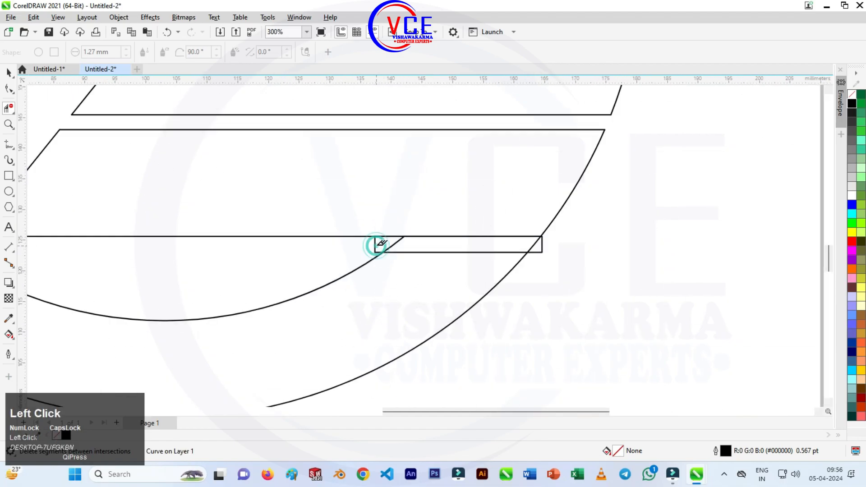
pyautogui.click(541, 243)
pyautogui.scroll(-3, 548, 268)
pyautogui.scroll(1, 528, 174)
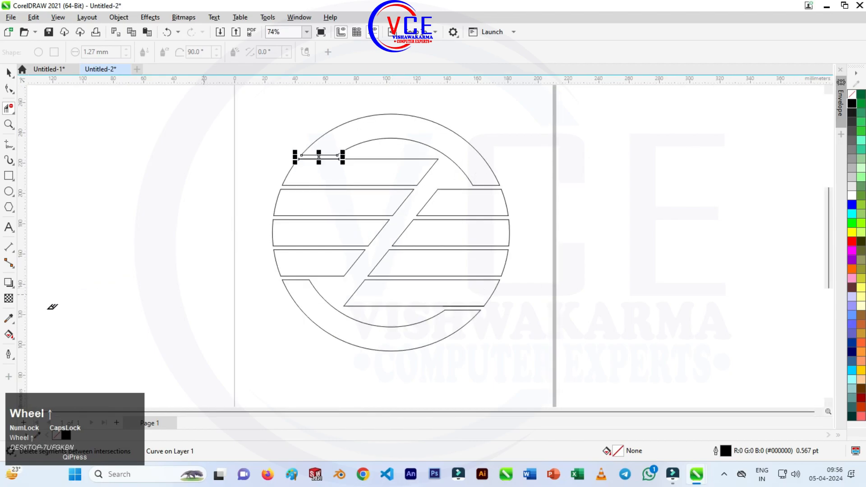
# Use Smart Fill to color the upper ring section and the four left bars yellow #FFE500.
pyautogui.click(14, 339)
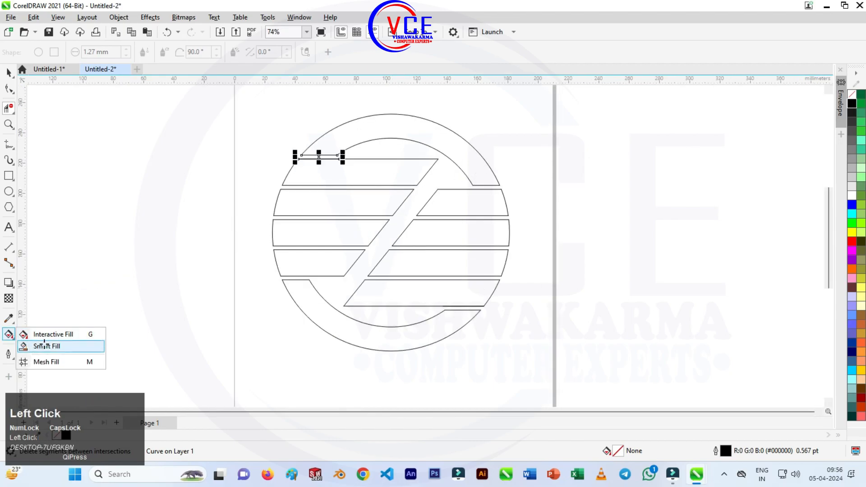
pyautogui.click(45, 348)
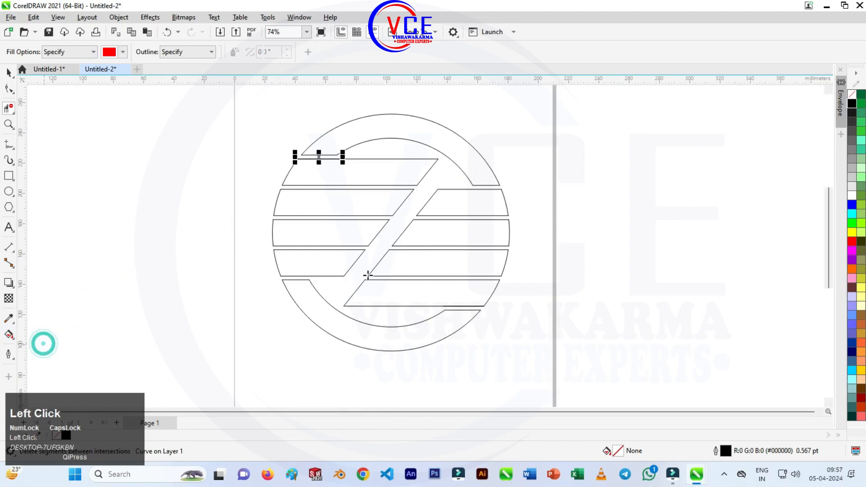
pyautogui.click(107, 54)
pyautogui.moveTo(115, 183); pyautogui.dragTo(118, 184)
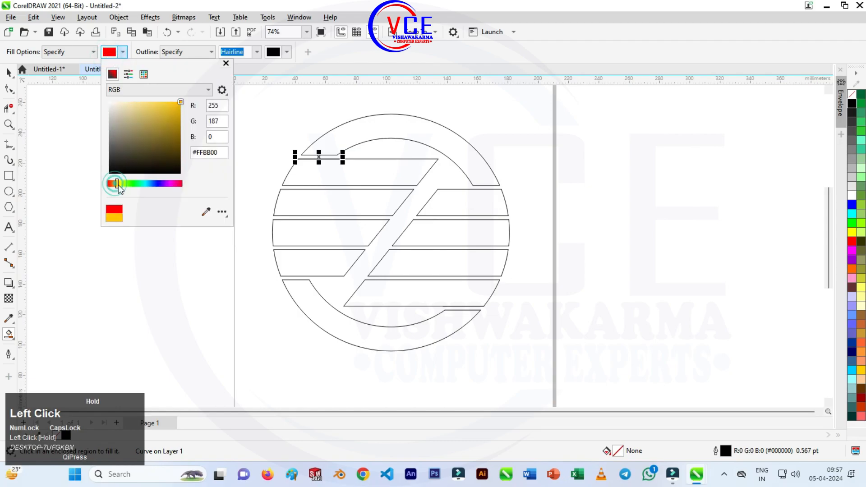
pyautogui.click(363, 177)
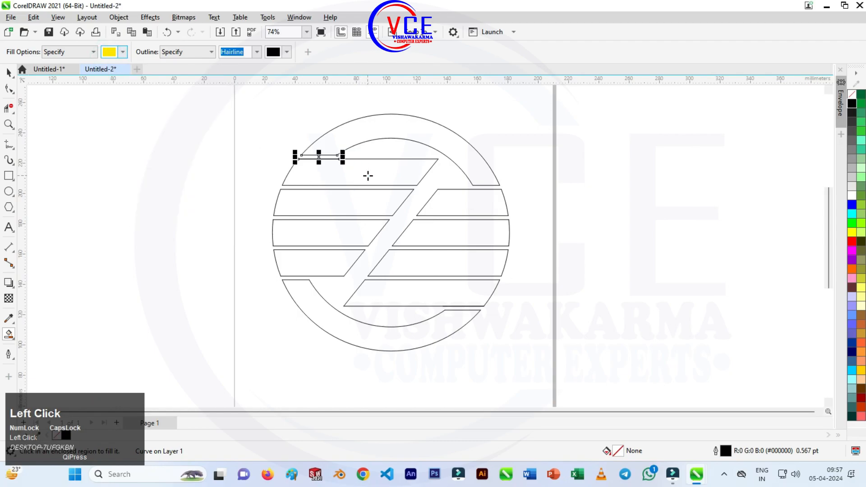
pyautogui.click(367, 174)
pyautogui.click(366, 132)
pyautogui.click(343, 208)
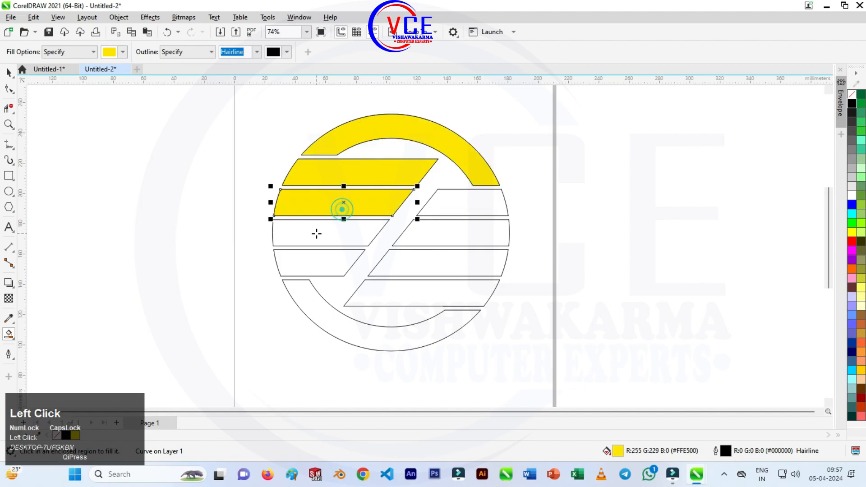
pyautogui.click(315, 233)
pyautogui.click(315, 263)
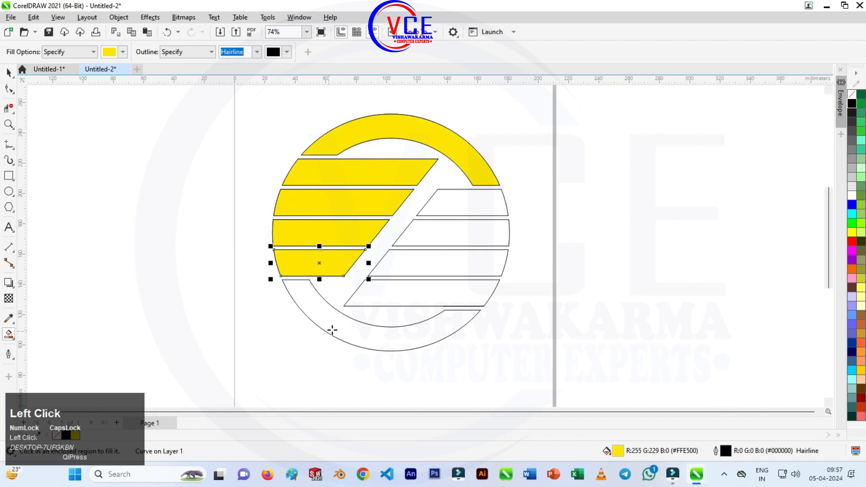
# Smart Fill the four right bars and the lower ring section with light gray, RGB 196, 196, 196.
pyautogui.click(110, 52)
pyautogui.moveTo(95, 119); pyautogui.dragTo(98, 117)
pyautogui.click(460, 201)
pyautogui.click(491, 234)
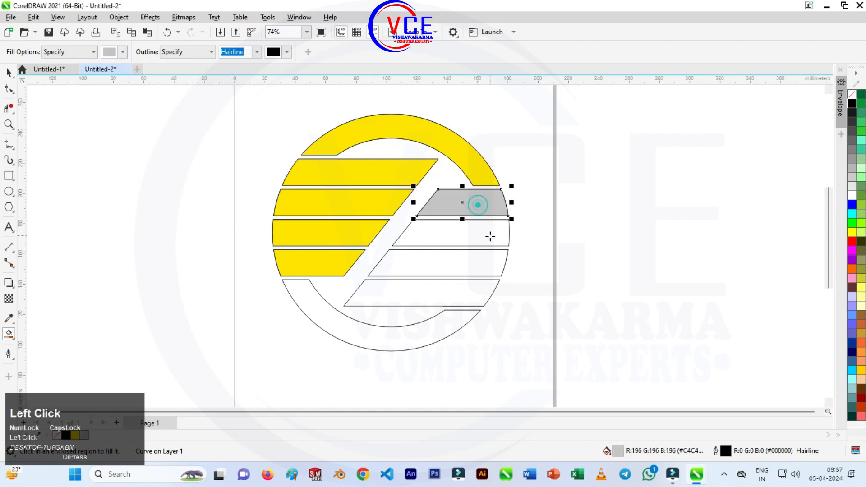
pyautogui.click(481, 263)
pyautogui.click(468, 294)
pyautogui.click(437, 329)
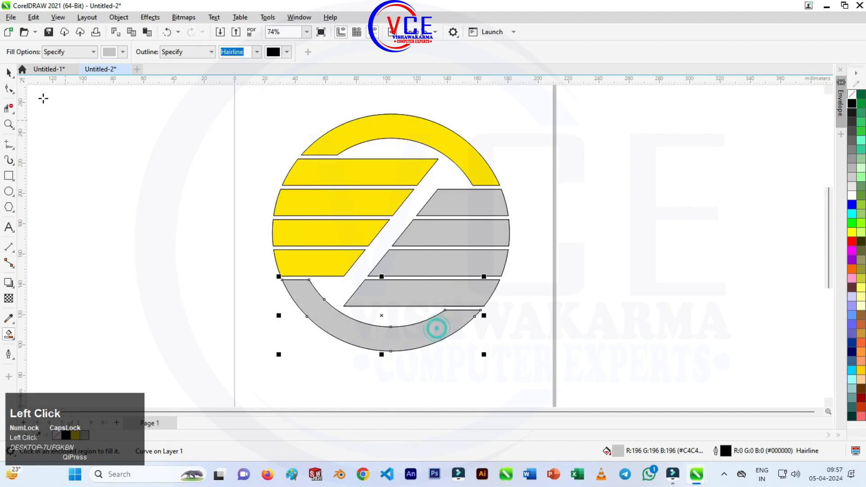
# Select the yellow ring section and all four yellow bars and weld them into one object.
pyautogui.click(8, 72)
pyautogui.scroll(-2, 275, 219)
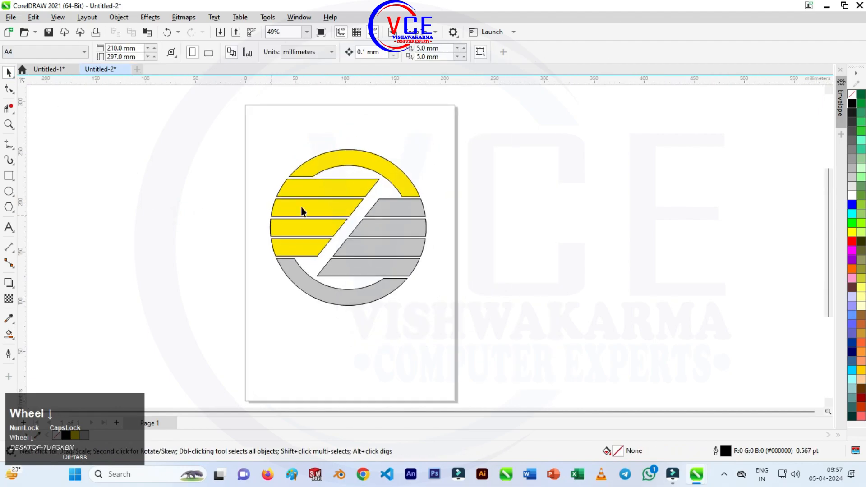
pyautogui.scroll(1, 377, 135)
pyautogui.click(373, 172)
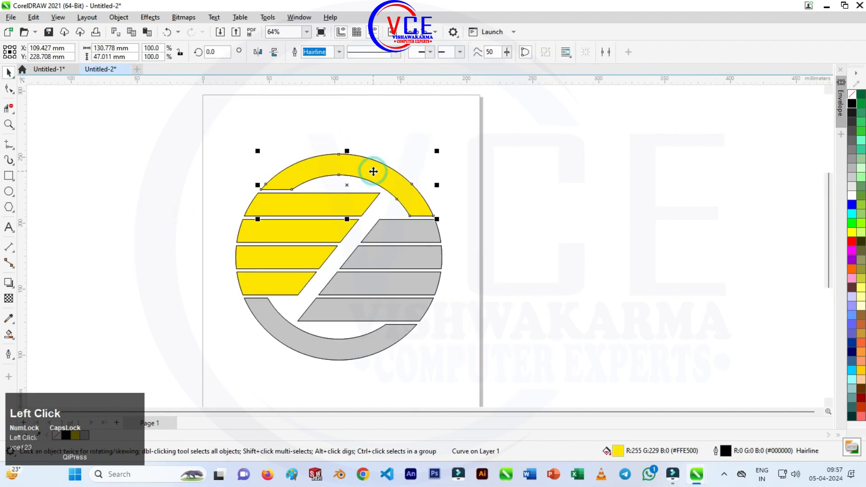
pyautogui.keyDown('shift'); pyautogui.click(297, 232); pyautogui.keyUp('shift')
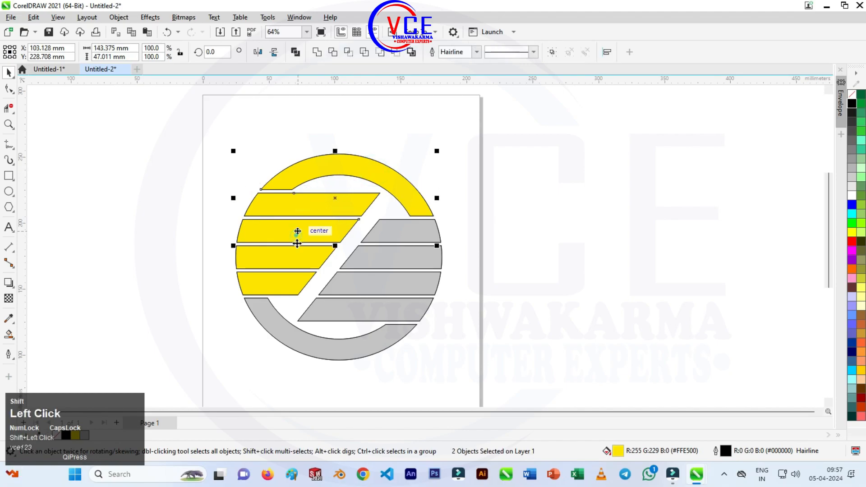
pyautogui.keyDown('shift'); pyautogui.click(288, 282); pyautogui.keyUp('shift')
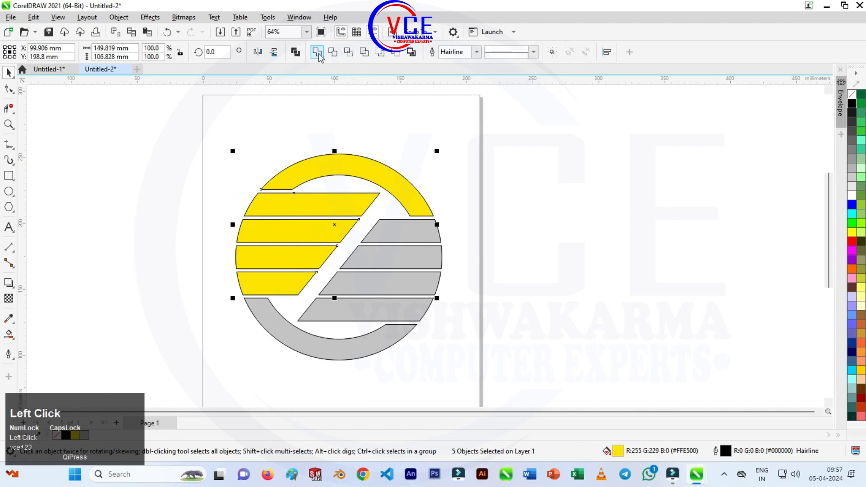
pyautogui.click(457, 188)
# Select the four gray bars and the gray ring section and weld them into one object.
pyautogui.click(424, 226)
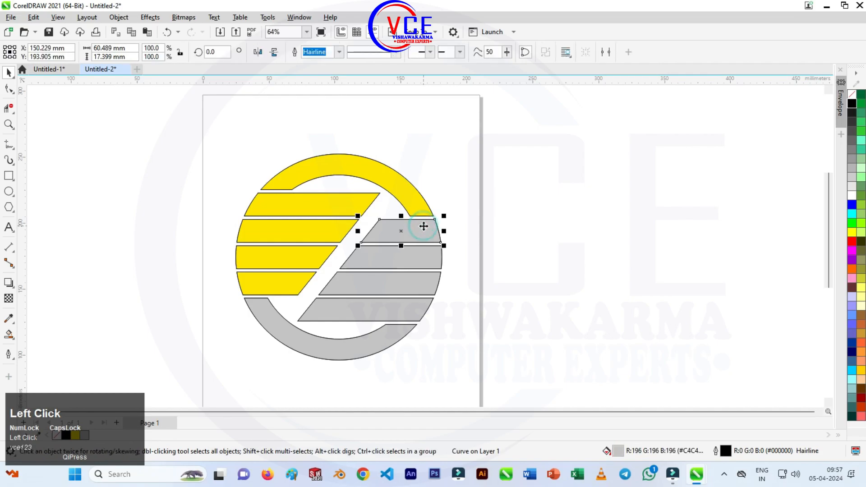
pyautogui.keyDown('shift'); pyautogui.click(422, 260); pyautogui.keyUp('shift')
pyautogui.keyDown('shift'); pyautogui.click(412, 288); pyautogui.keyUp('shift')
pyautogui.keyDown('shift'); pyautogui.click(399, 309); pyautogui.keyUp('shift')
pyautogui.keyDown('shift'); pyautogui.click(368, 338); pyautogui.keyUp('shift')
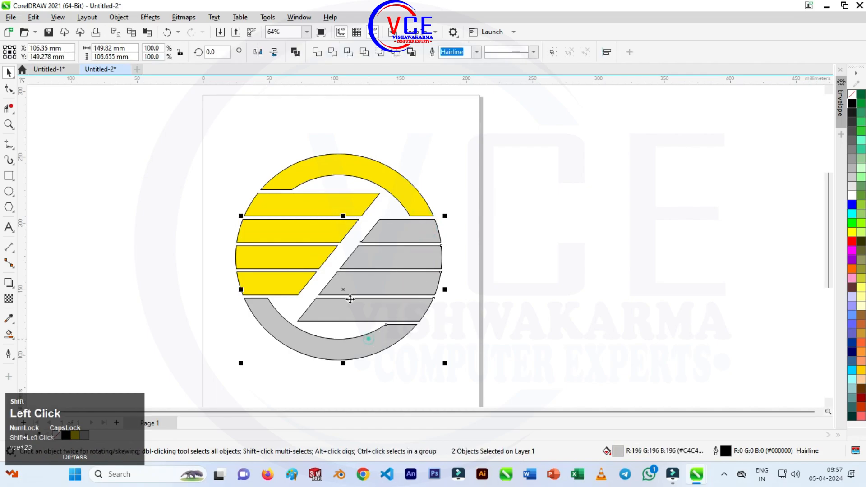
pyautogui.click(317, 52)
# Apply a fountain fill to the welded yellow shape with the striped metallic gold preset.
pyautogui.click(307, 184)
pyautogui.click(303, 177)
pyautogui.click(9, 334)
pyautogui.moveTo(12, 336); pyautogui.dragTo(39, 332)
pyautogui.click(42, 52)
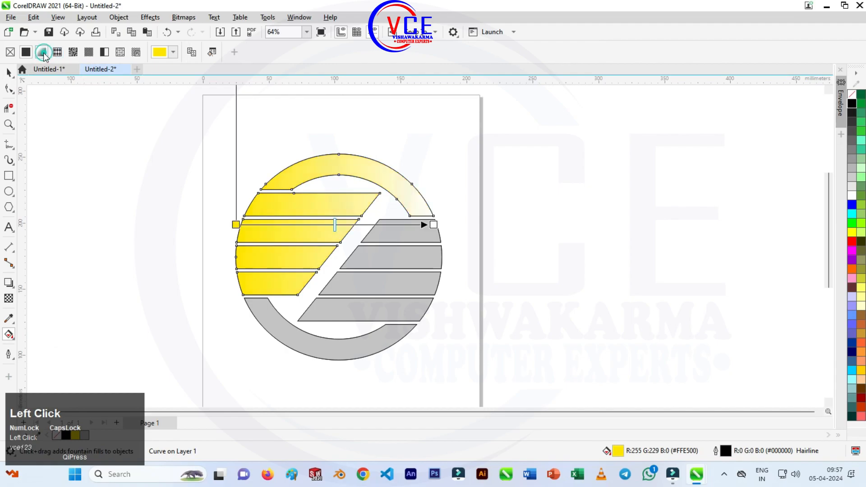
pyautogui.click(173, 53)
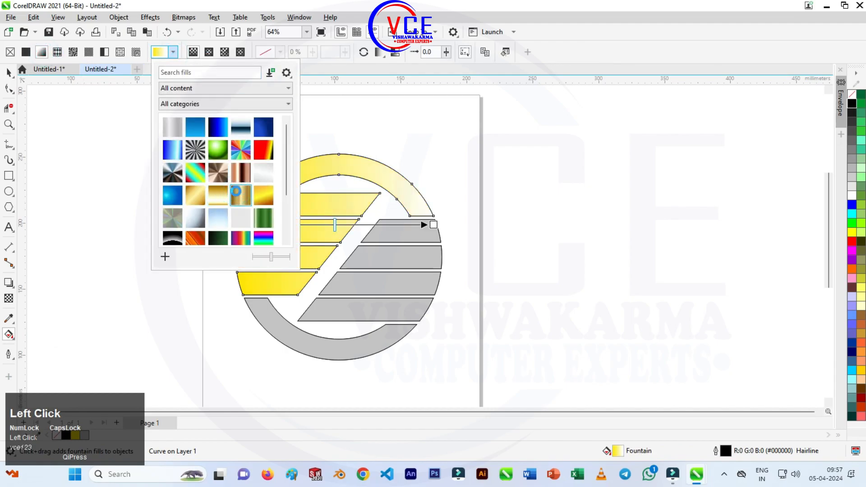
pyautogui.click(236, 191)
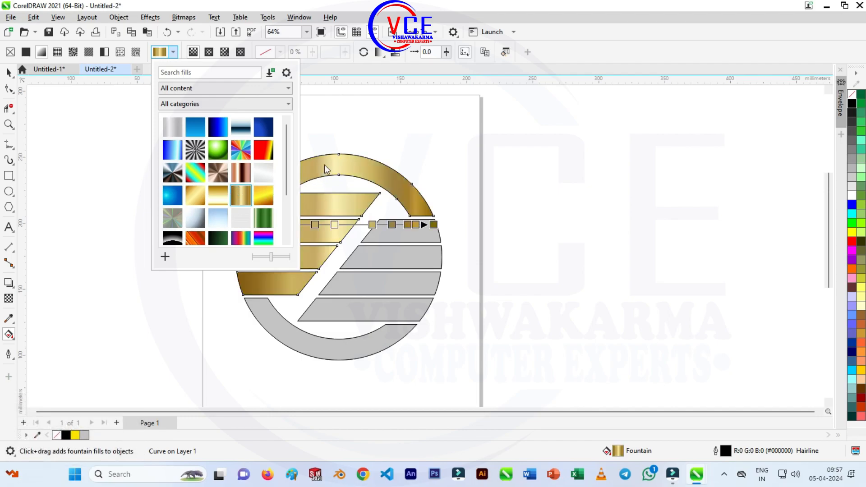
pyautogui.click(344, 128)
pyautogui.scroll(1, 283, 246)
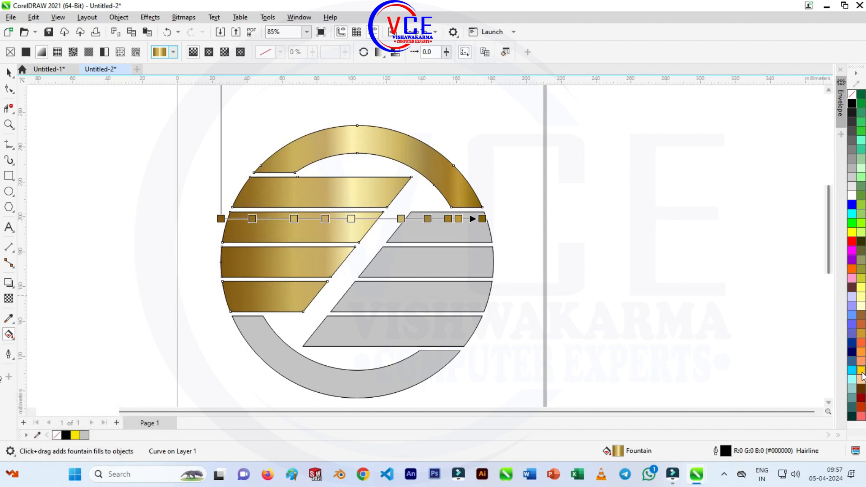
# Add a pale yellow color stop near the left end of the gold gradient and shift the neighbouring brown stop toward that end.
pyautogui.moveTo(862, 311); pyautogui.dragTo(234, 219)
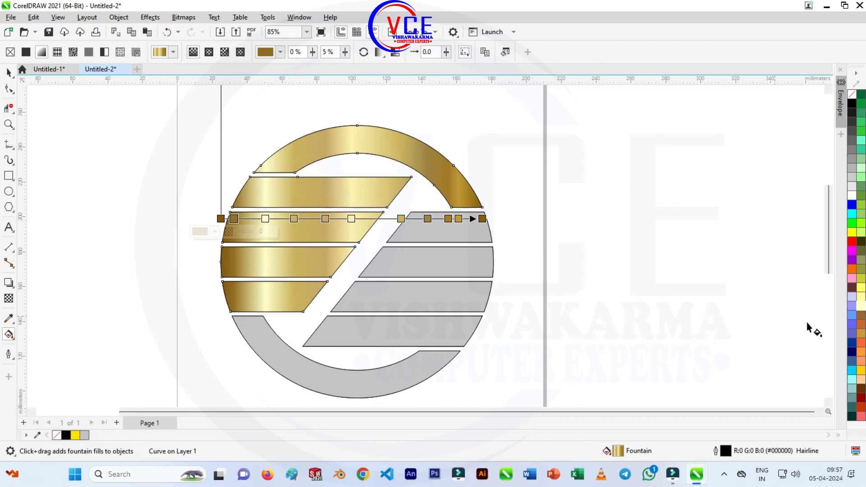
# Apply a fountain fill to the welded gray shape with the striped metallic silver preset.
pyautogui.click(460, 270)
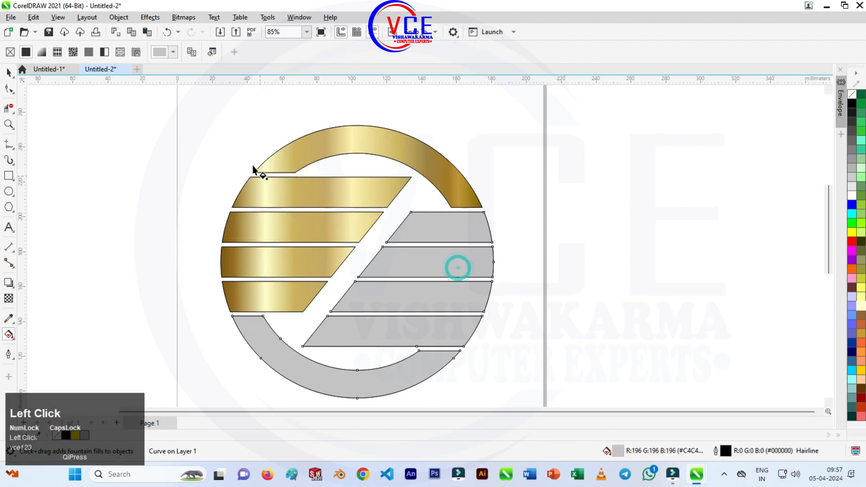
pyautogui.click(174, 54)
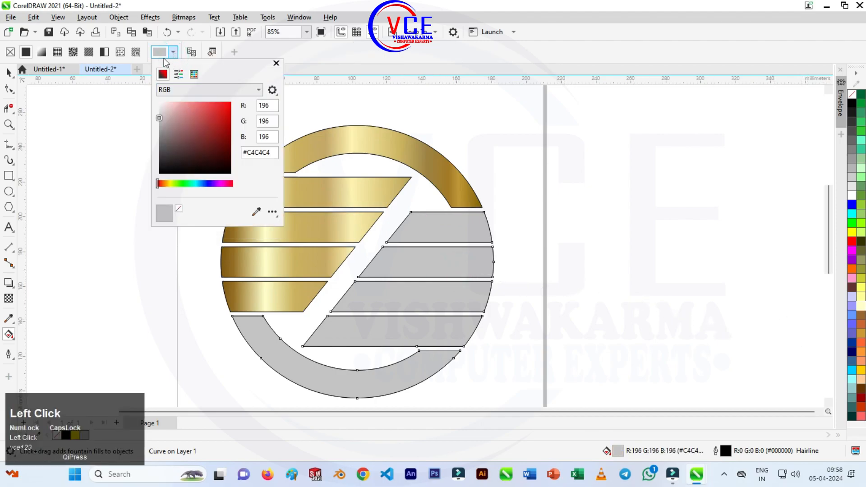
pyautogui.click(44, 52)
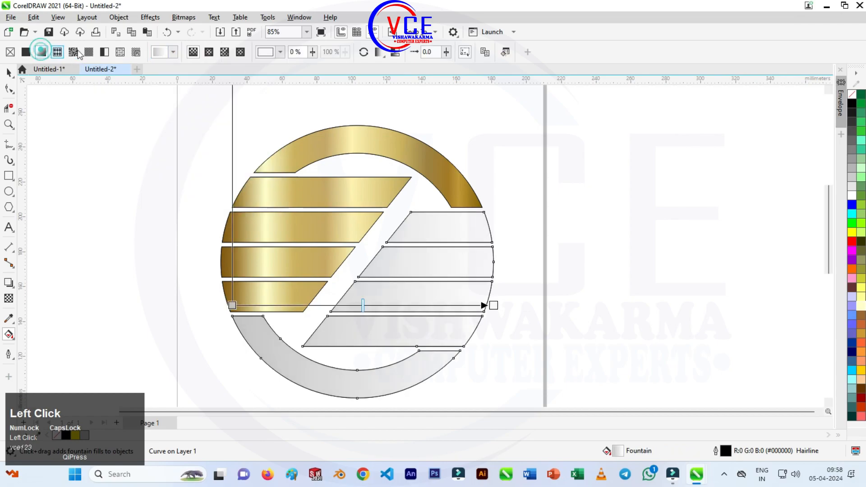
pyautogui.click(173, 53)
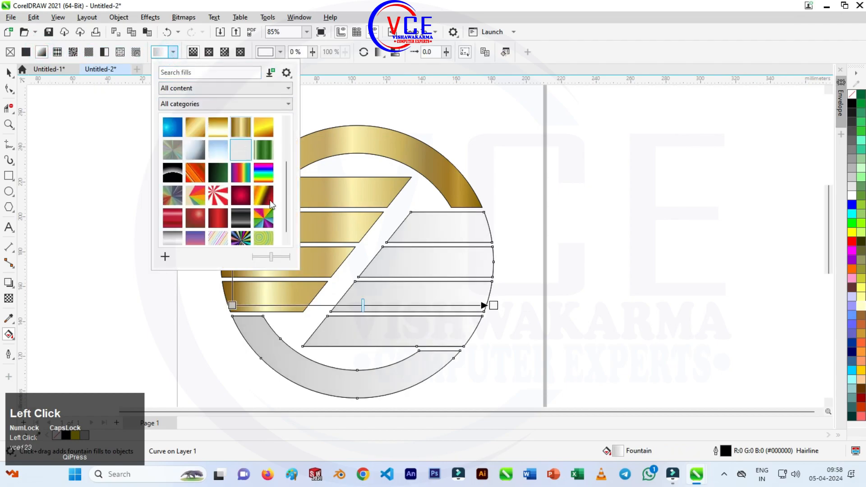
pyautogui.scroll(3, 271, 202)
pyautogui.click(171, 128)
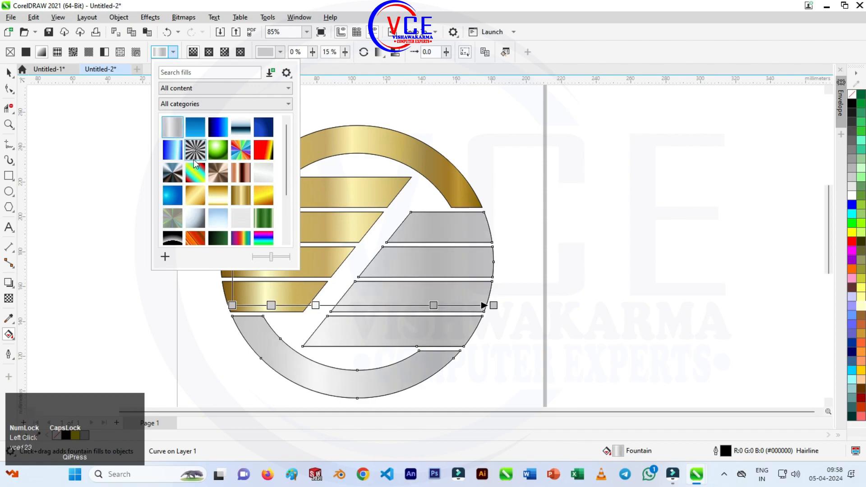
pyautogui.click(571, 282)
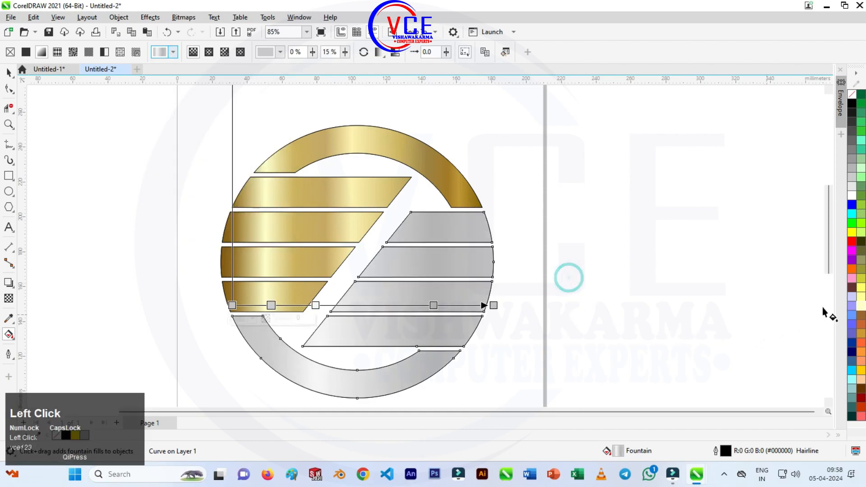
# Move the silver gradient's right-hand gray stop and end point inward, and add a light gray stop between them.
pyautogui.moveTo(852, 205); pyautogui.dragTo(407, 305)
pyautogui.moveTo(493, 305); pyautogui.dragTo(483, 304)
pyautogui.moveTo(852, 186); pyautogui.dragTo(449, 304)
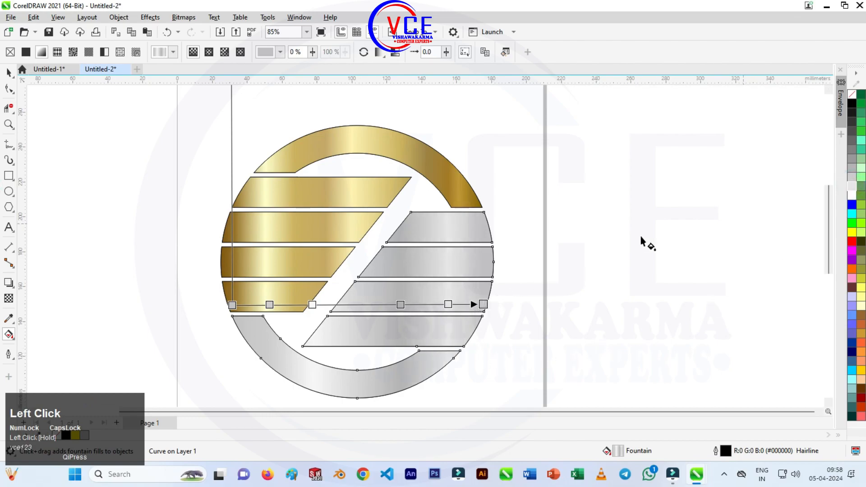
# Shift the silver gradient's white stop to 32% and the gray stop before it rightward, and add a white stop at 12% with 48% transparency.
pyautogui.moveTo(312, 304); pyautogui.dragTo(320, 305)
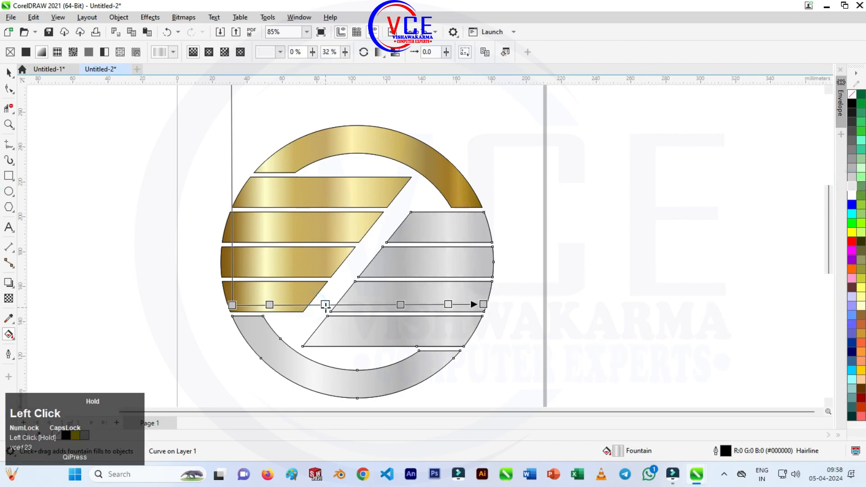
pyautogui.click(269, 305)
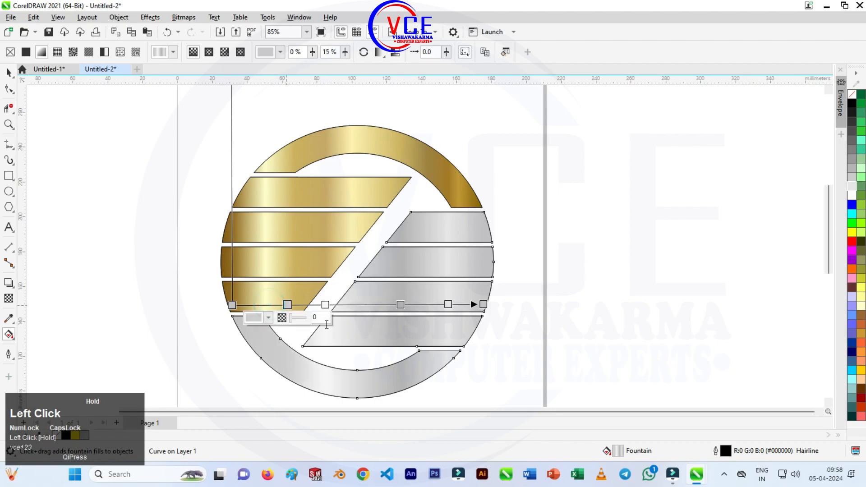
pyautogui.moveTo(852, 198); pyautogui.dragTo(276, 323)
pyautogui.click(263, 304)
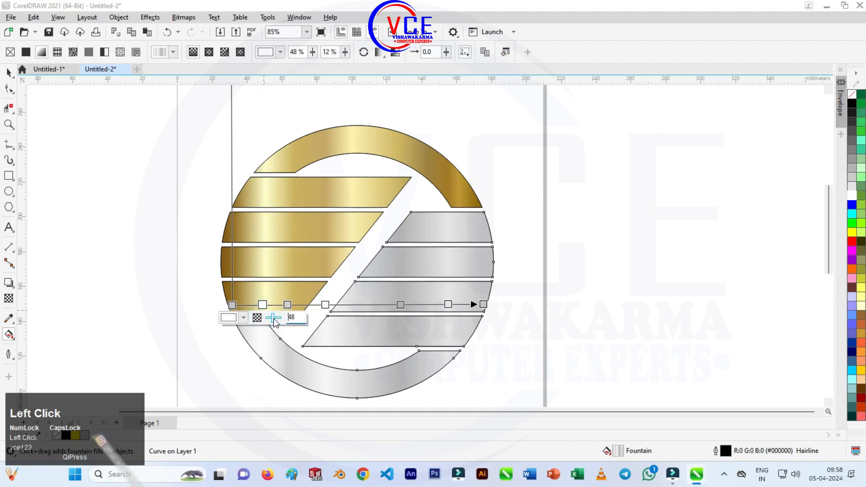
pyautogui.click(176, 357)
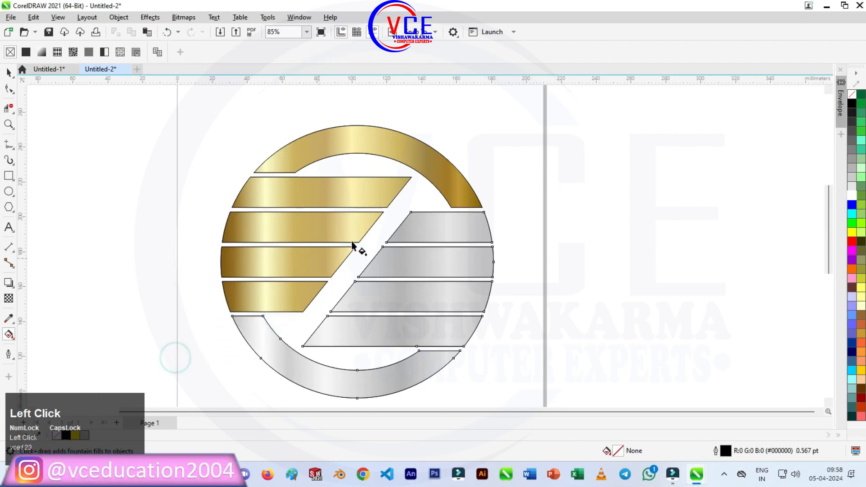
# Duplicate the whole logo to the right of the page and remove the fill from the copy.
pyautogui.scroll(2, 376, 228)
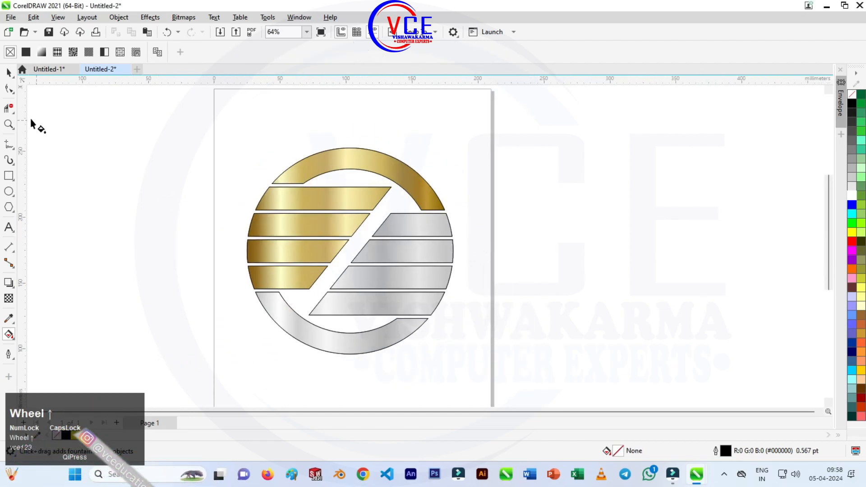
pyautogui.click(9, 73)
pyautogui.scroll(-1, 230, 182)
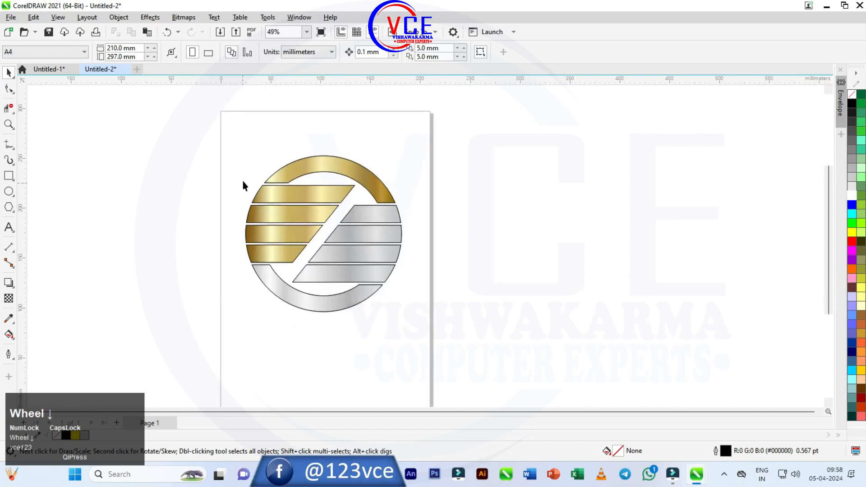
pyautogui.moveTo(223, 128); pyautogui.dragTo(459, 347)
pyautogui.moveTo(334, 203); pyautogui.dragTo(542, 213)
pyautogui.rightClick(542, 212)
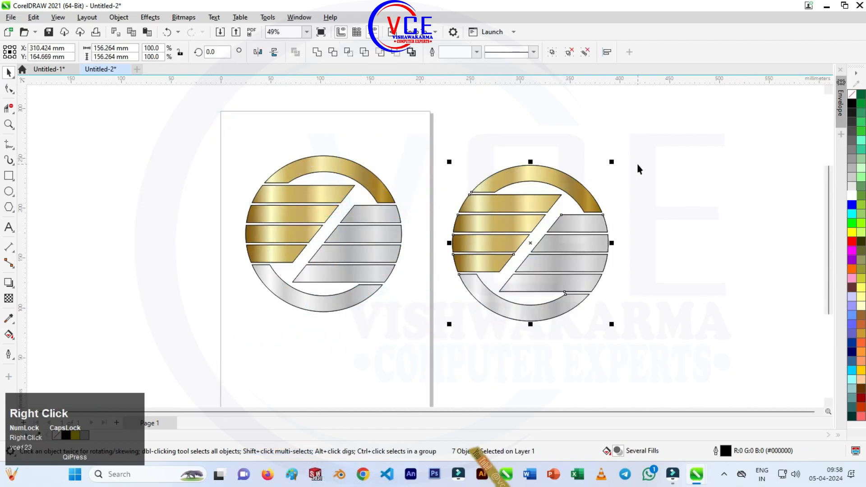
pyautogui.click(852, 94)
pyautogui.click(663, 189)
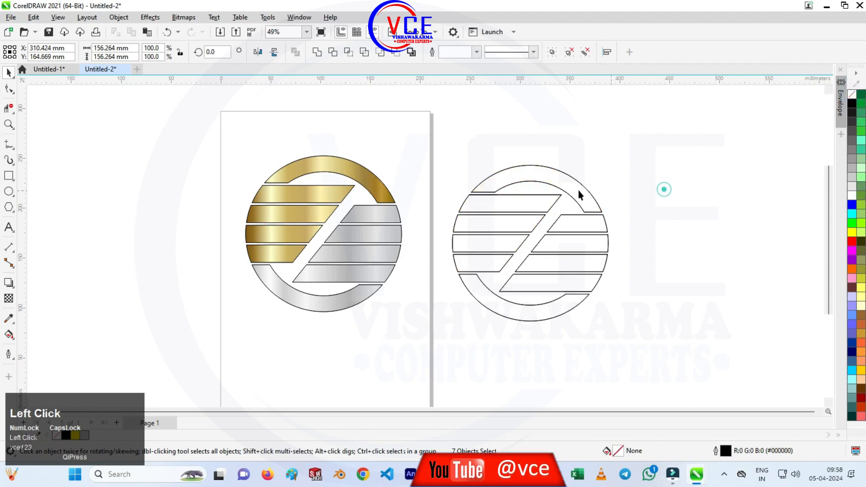
# Move the copy's upper-left outline piece to the left of the page and give it a 2.0 pt pale yellow outline, RGB 255, 255, 153.
pyautogui.moveTo(598, 183); pyautogui.dragTo(216, 156)
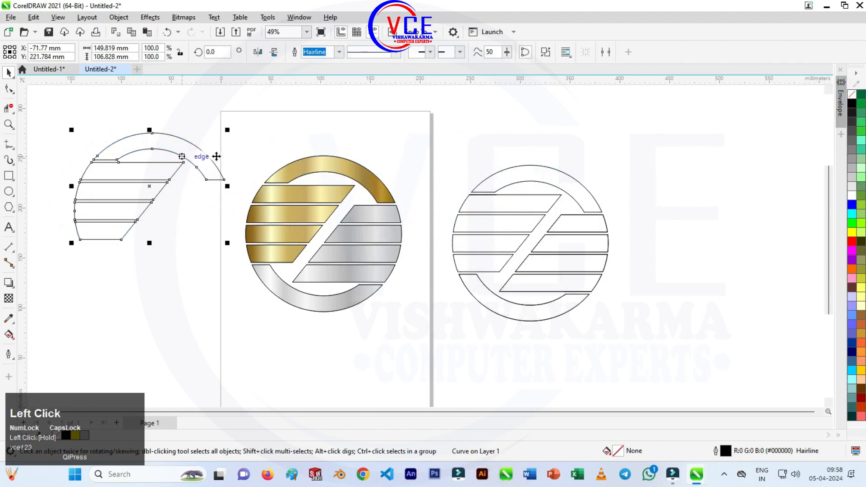
pyautogui.click(339, 52)
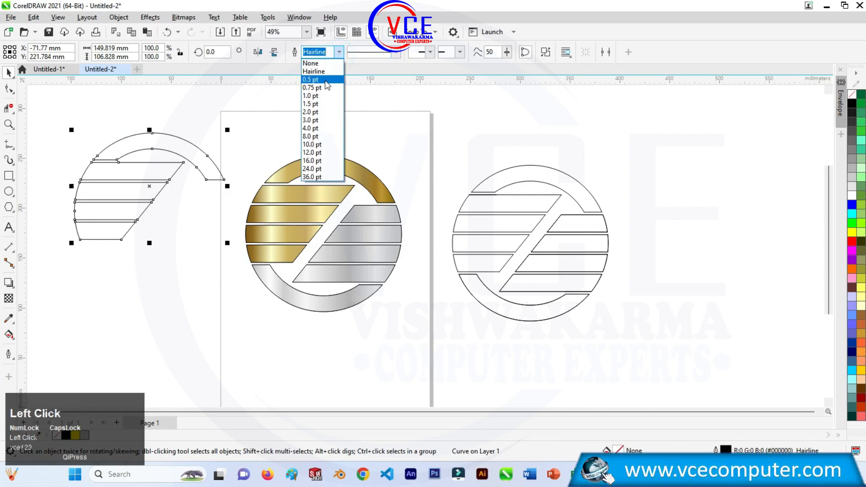
pyautogui.click(320, 112)
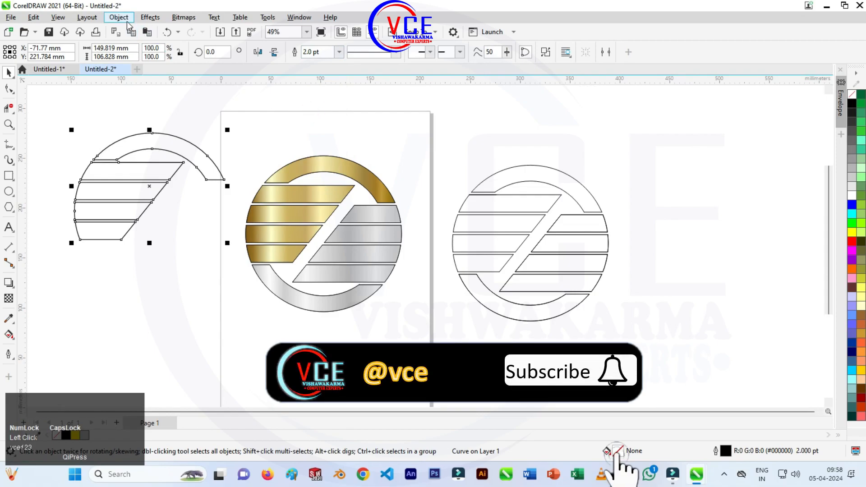
pyautogui.rightClick(861, 301)
pyautogui.click(808, 304)
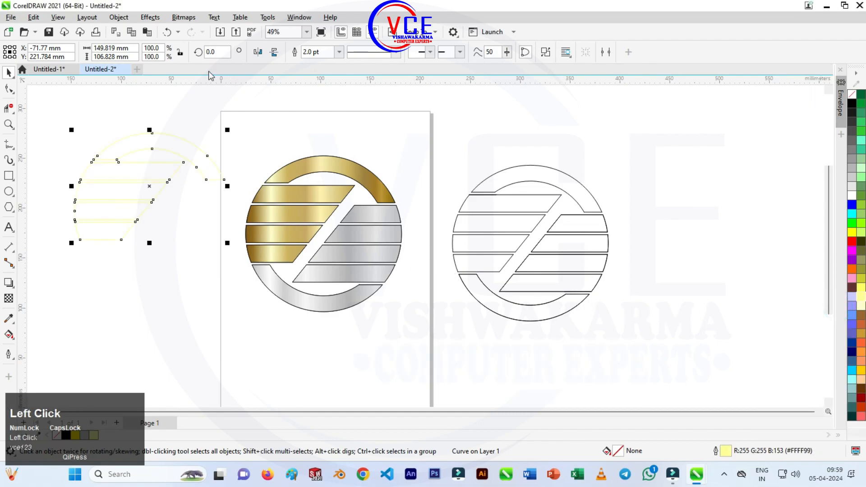
# Convert the pale yellow outline of the separated upper-left piece to an object.
pyautogui.click(8, 336)
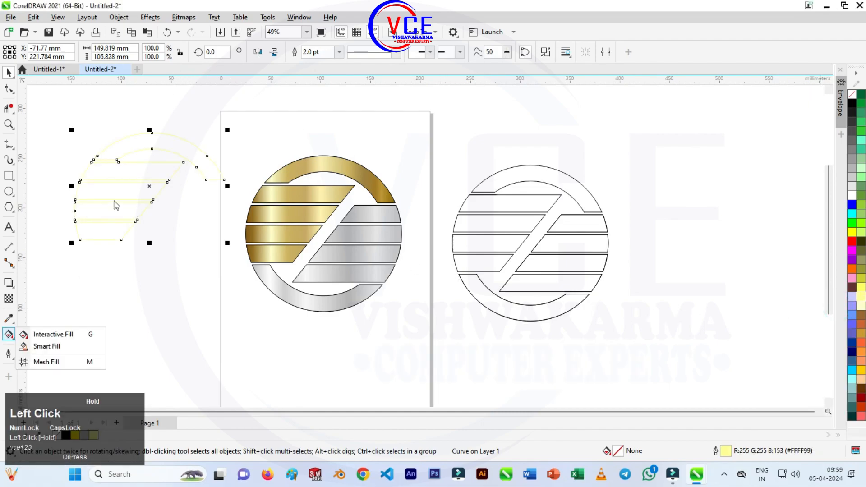
pyautogui.click(129, 17)
pyautogui.click(130, 17)
pyautogui.click(130, 17)
pyautogui.moveTo(151, 17)
pyautogui.click(118, 17)
pyautogui.click(118, 17)
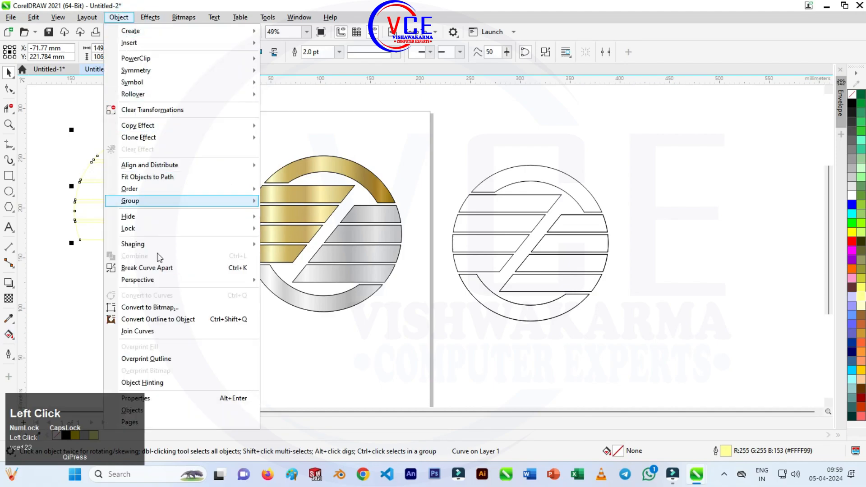
pyautogui.click(161, 320)
# Apply a fountain fill to the converted outline with the striped metallic gold preset.
pyautogui.click(8, 335)
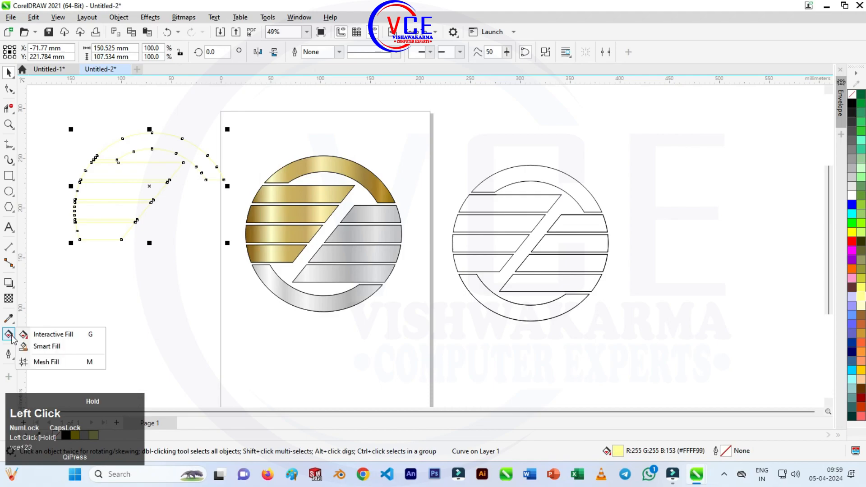
pyautogui.click(45, 336)
pyautogui.click(42, 52)
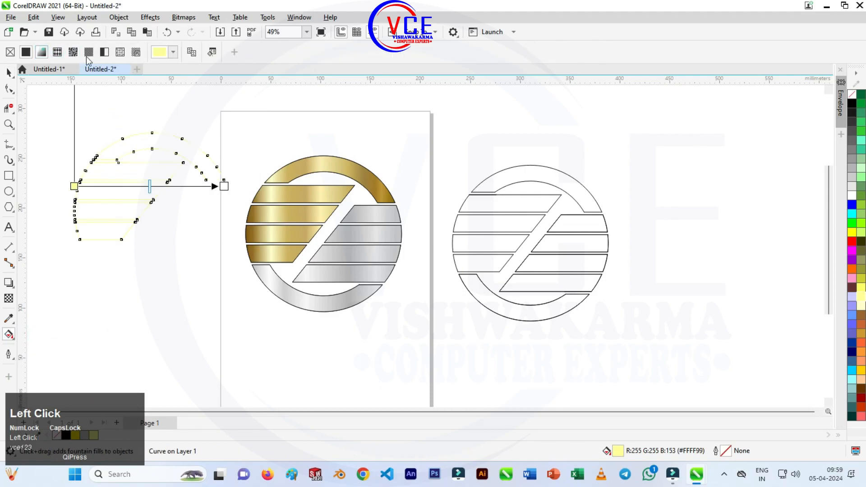
pyautogui.click(176, 51)
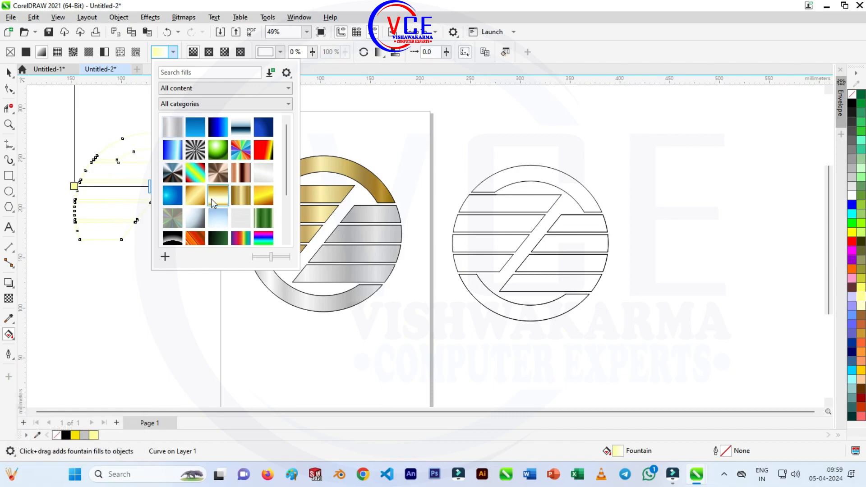
pyautogui.click(239, 195)
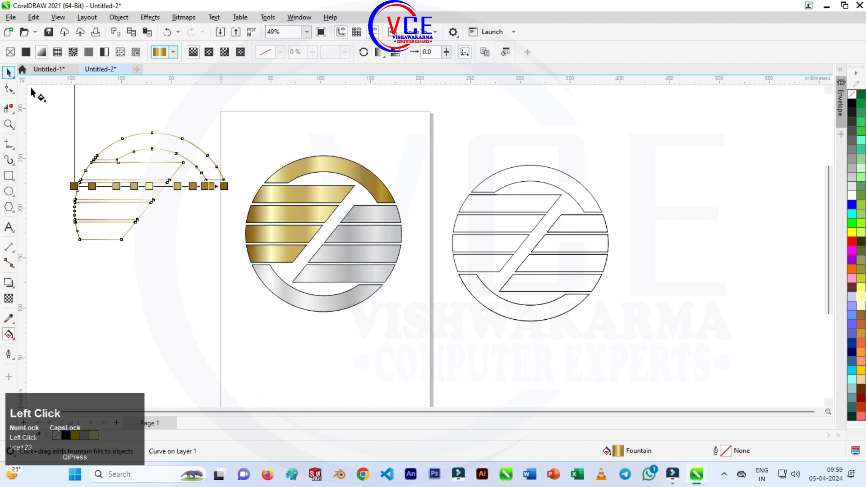
# Redirect the outline's gold gradient to run vertically, starting just above the piece and ending just below it.
pyautogui.scroll(-1, 149, 211)
pyautogui.moveTo(206, 193); pyautogui.dragTo(98, 146)
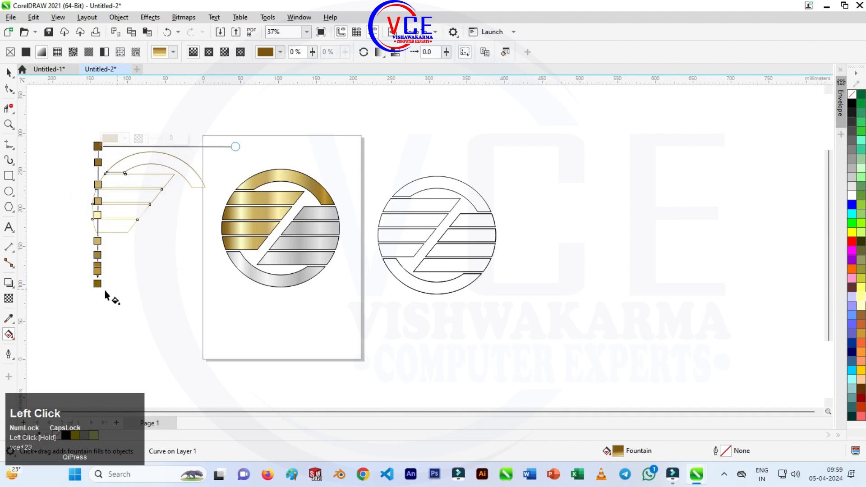
pyautogui.moveTo(98, 285); pyautogui.dragTo(96, 256)
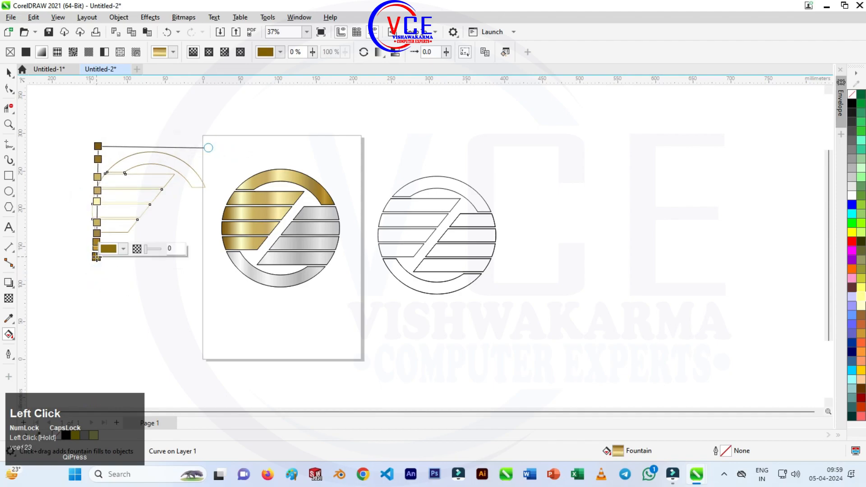
# Move the gold outline piece onto the matching gold half of the logo on the page.
pyautogui.click(9, 73)
pyautogui.scroll(-1, 226, 102)
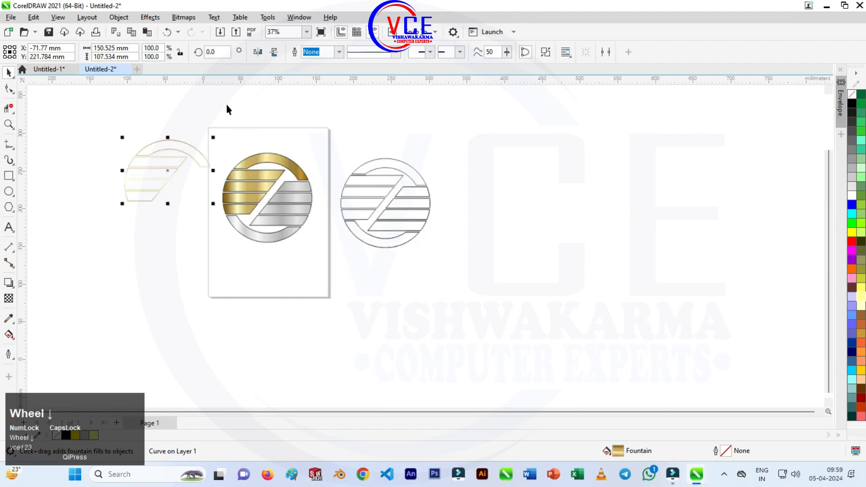
pyautogui.moveTo(128, 201); pyautogui.dragTo(226, 214)
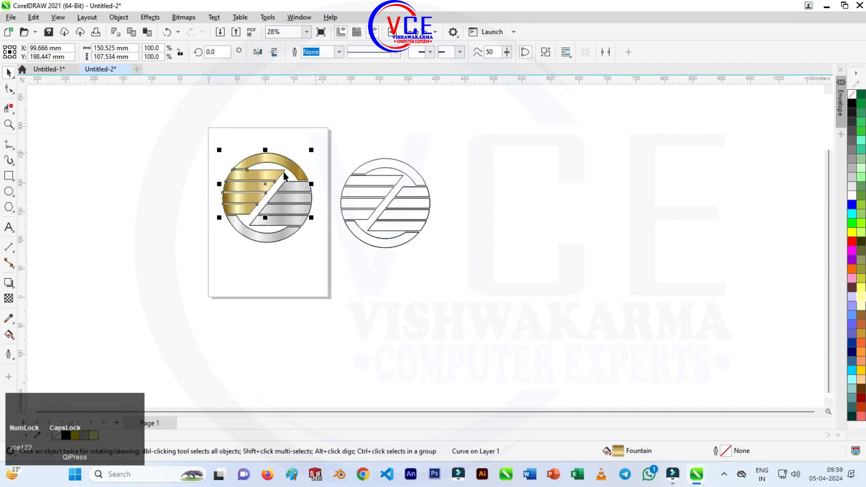
pyautogui.scroll(3, 260, 179)
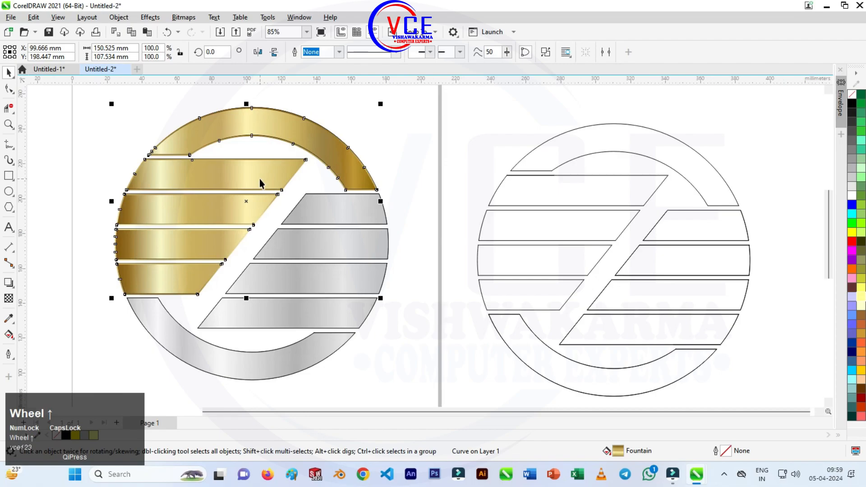
pyautogui.scroll(1, 260, 179)
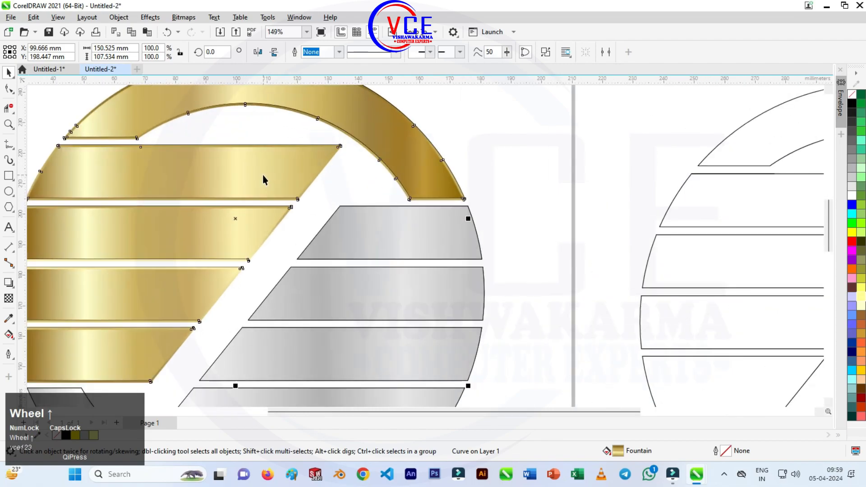
pyautogui.scroll(-2, 261, 180)
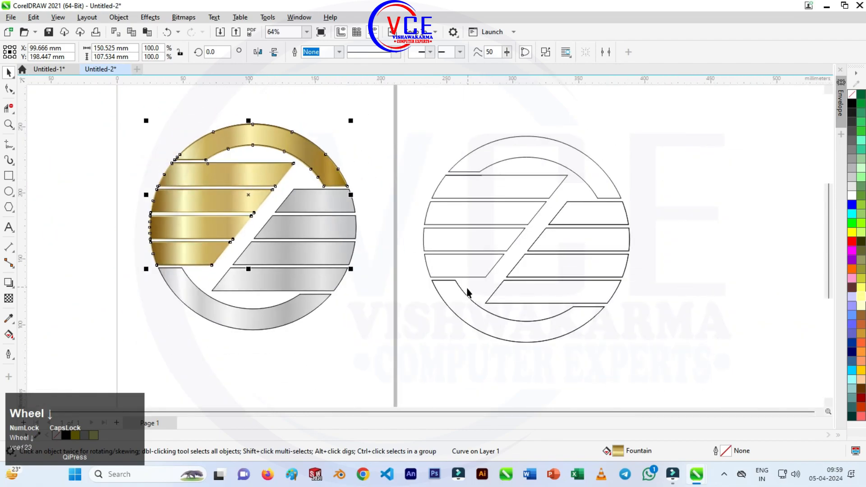
# Move the unfilled copy's lower-right outline piece to the space below the metallic logo.
pyautogui.moveTo(485, 310); pyautogui.dragTo(426, 363)
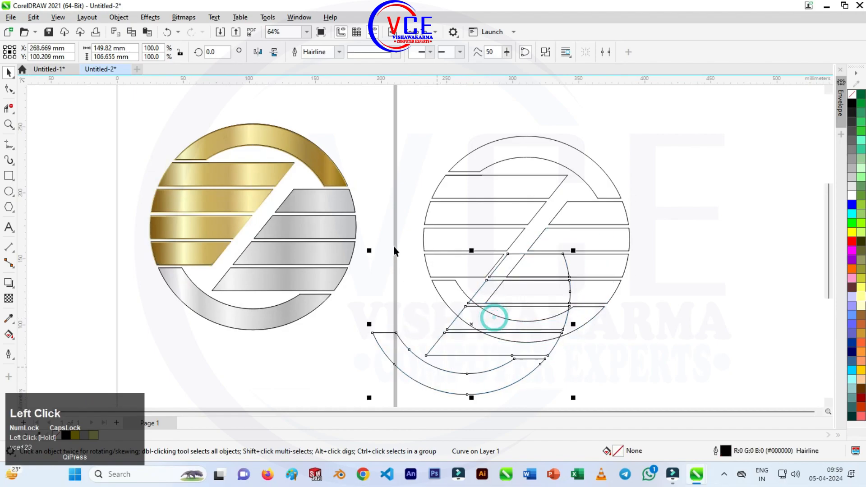
pyautogui.scroll(-2, 429, 283)
pyautogui.moveTo(435, 313); pyautogui.dragTo(343, 368)
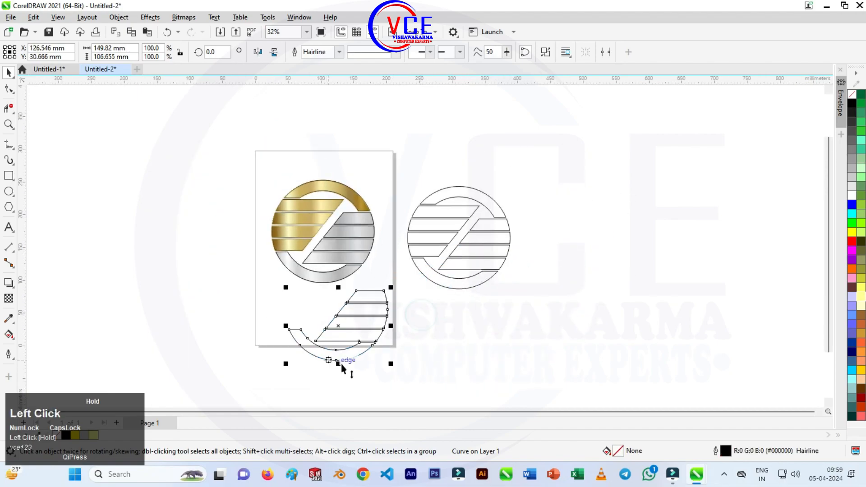
# Set the separated lower-right piece's outline width to 2.0 pt and convert the outline to an object.
pyautogui.click(340, 53)
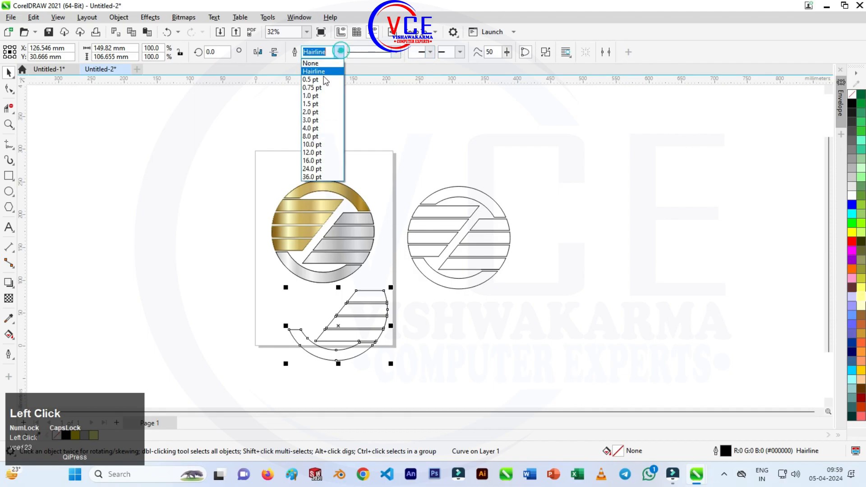
pyautogui.click(311, 110)
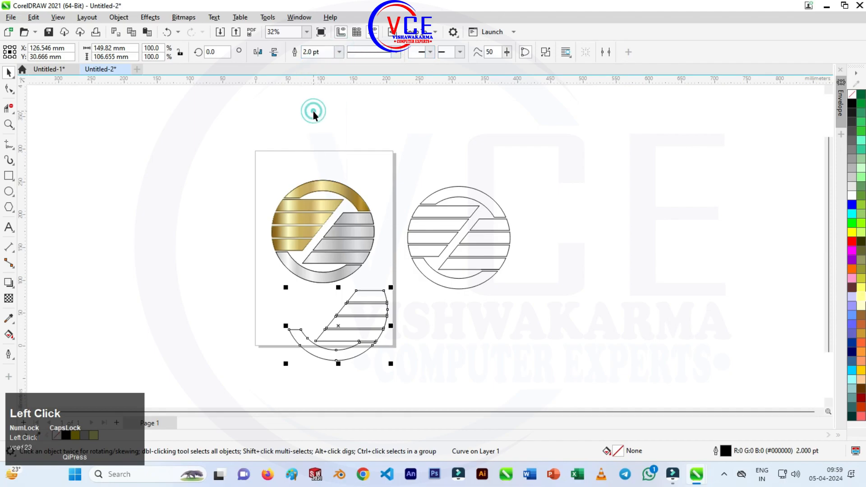
pyautogui.click(118, 17)
pyautogui.click(175, 321)
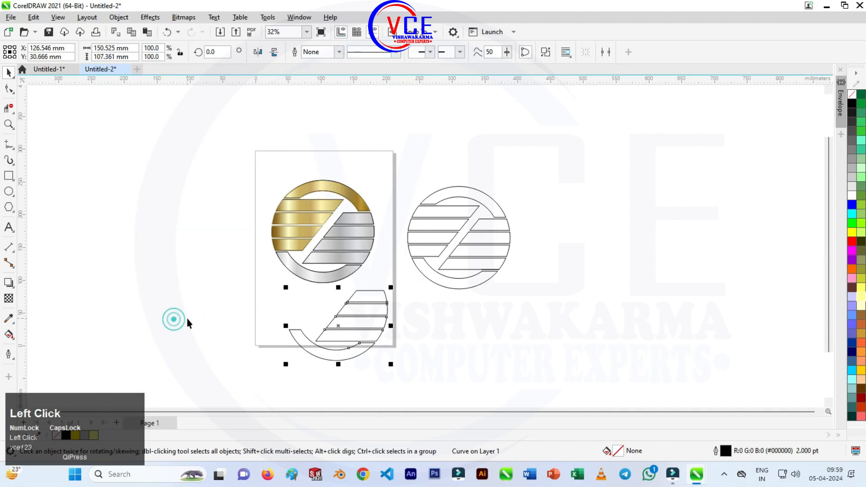
# Apply a fountain fill to the converted outline with the conical steel-blue and black metallic preset.
pyautogui.scroll(2, 368, 356)
pyautogui.moveTo(11, 338); pyautogui.dragTo(56, 334)
pyautogui.moveTo(230, 306); pyautogui.dragTo(401, 306)
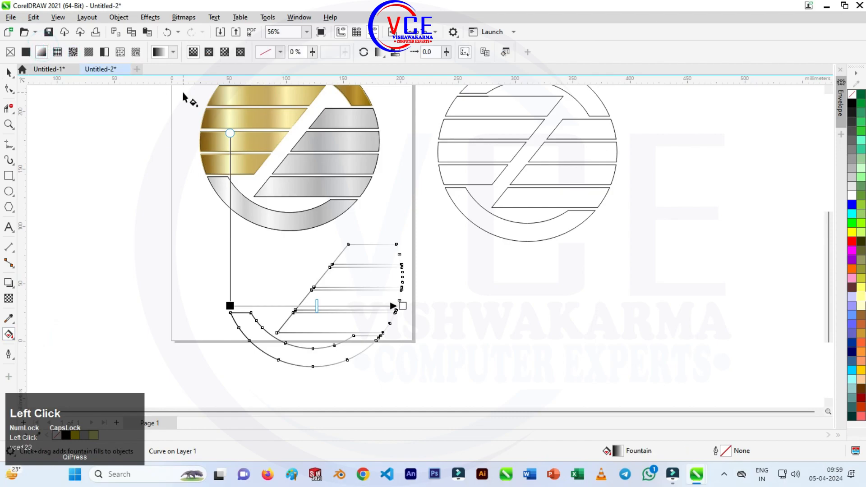
pyautogui.click(174, 53)
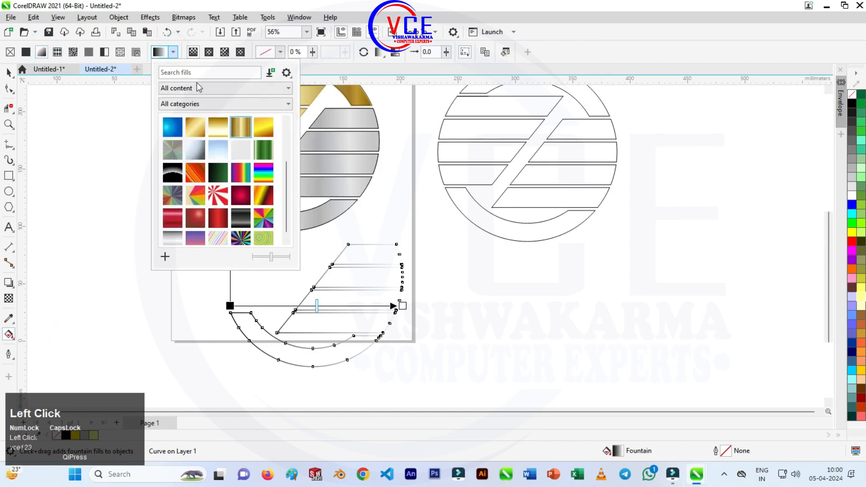
pyautogui.scroll(3, 246, 191)
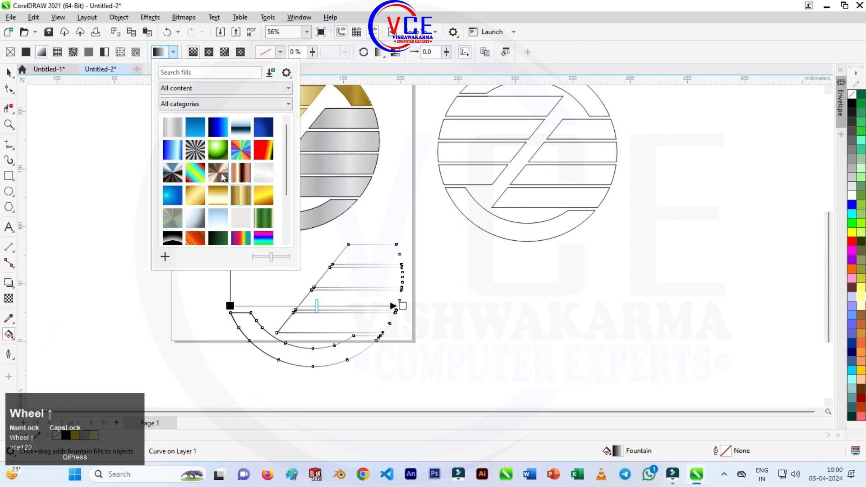
pyautogui.click(176, 176)
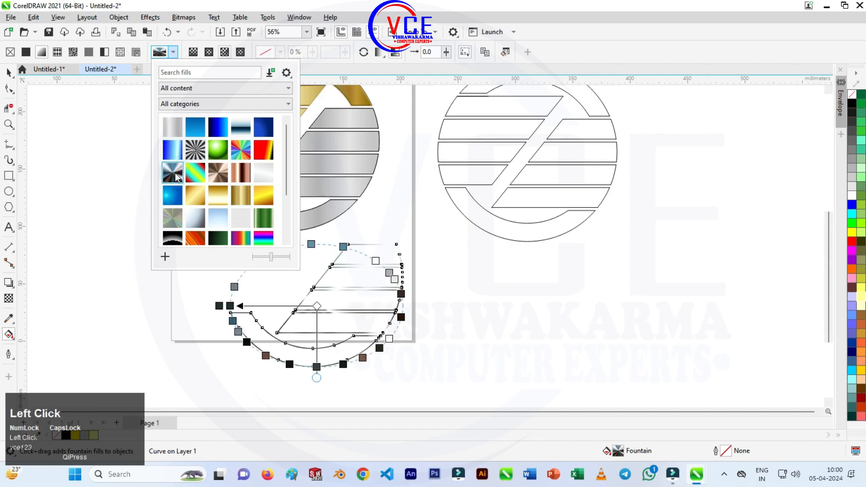
pyautogui.click(9, 73)
pyautogui.click(144, 282)
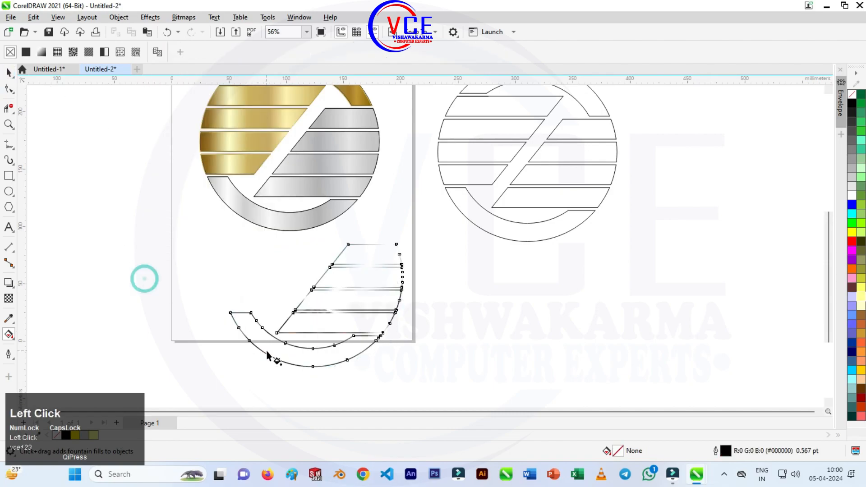
# Move the metallic outline piece onto the matching silver half of the logo on the page.
pyautogui.scroll(-1, 267, 336)
pyautogui.click(9, 72)
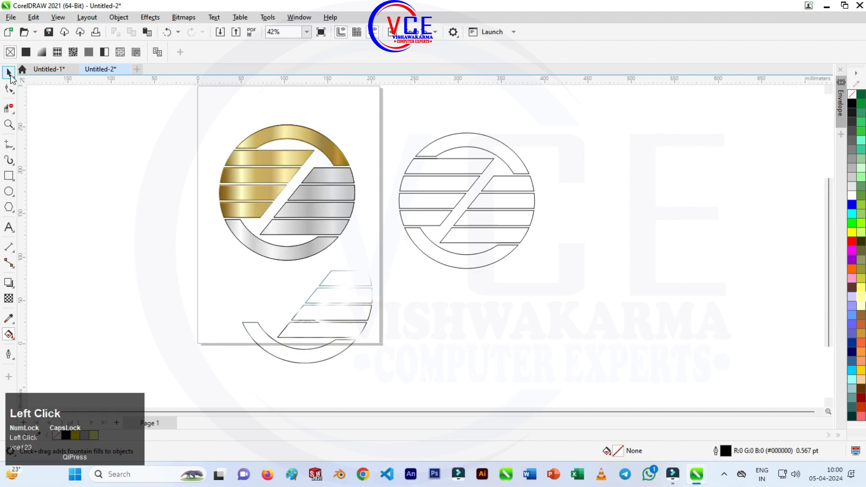
pyautogui.moveTo(246, 327); pyautogui.dragTo(225, 221)
pyautogui.scroll(3, 317, 113)
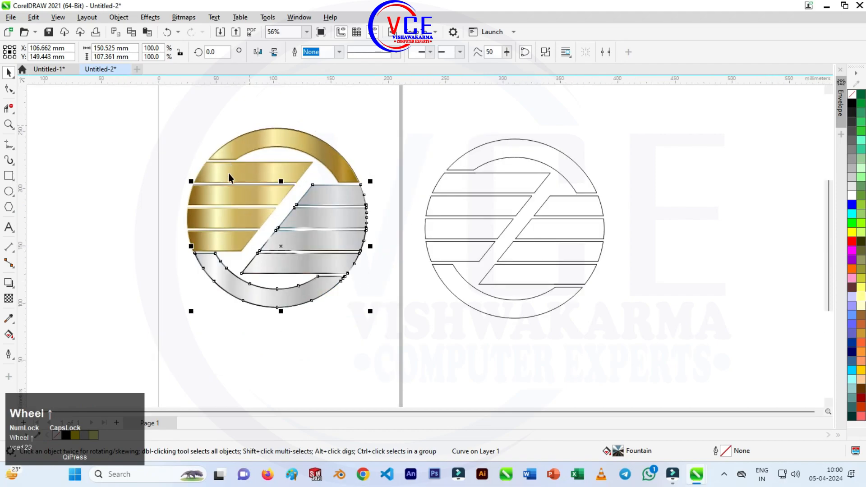
pyautogui.scroll(3, 287, 235)
pyautogui.scroll(-3, 307, 271)
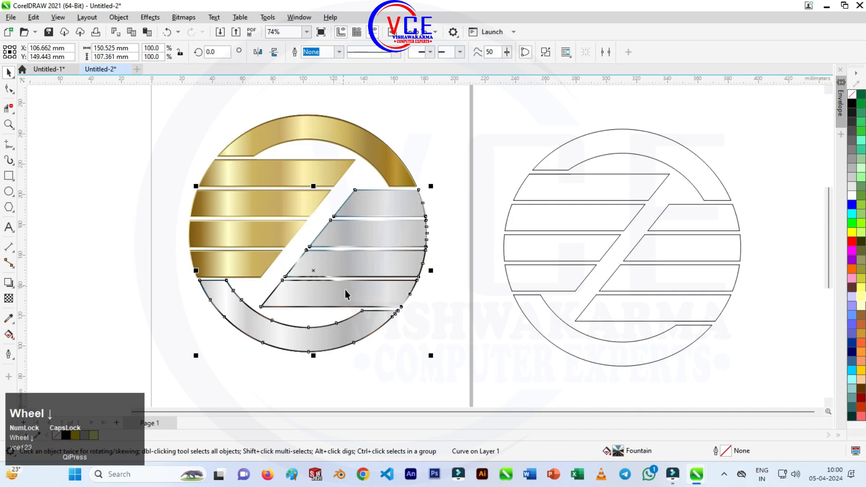
pyautogui.press('F10')
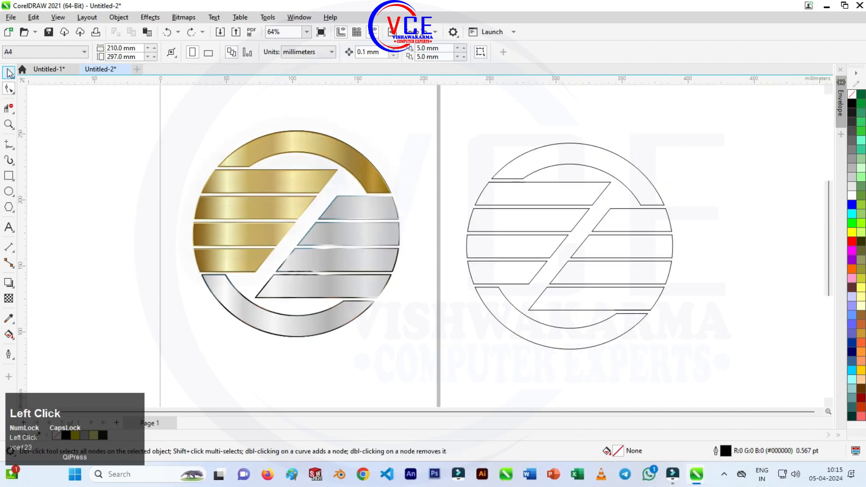
pyautogui.click(9, 72)
pyautogui.click(120, 152)
pyautogui.moveTo(167, 117); pyautogui.dragTo(418, 351)
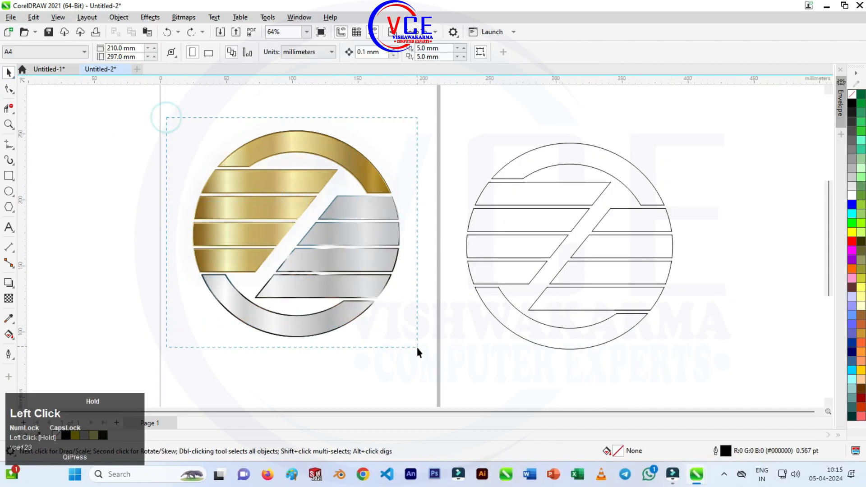
pyautogui.rightClick(299, 182)
pyautogui.click(329, 200)
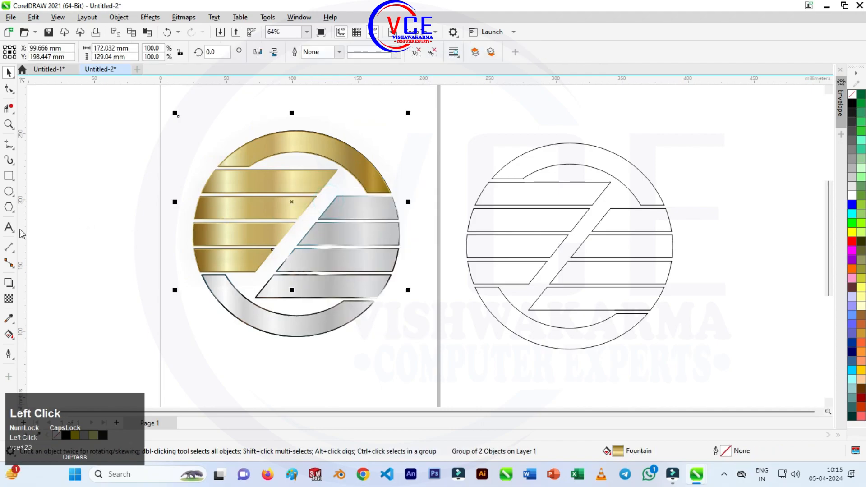
pyautogui.click(10, 284)
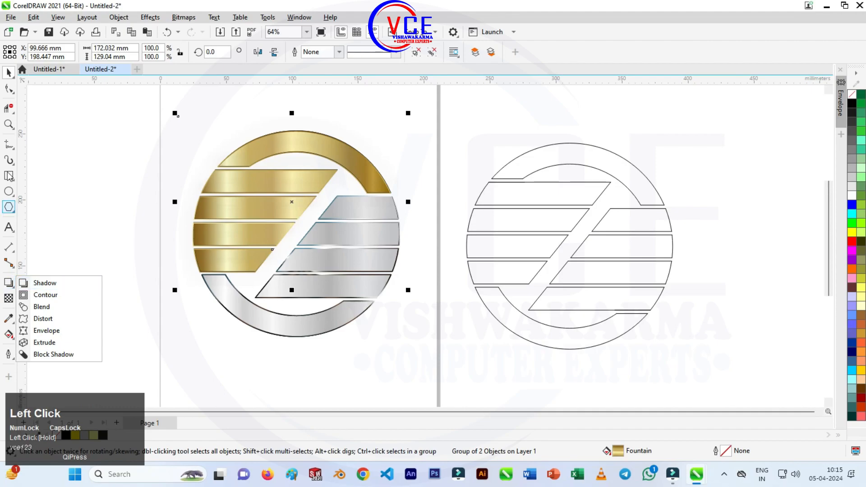
# Delete the unfilled outline copy of the logo beside the page.
pyautogui.click(126, 142)
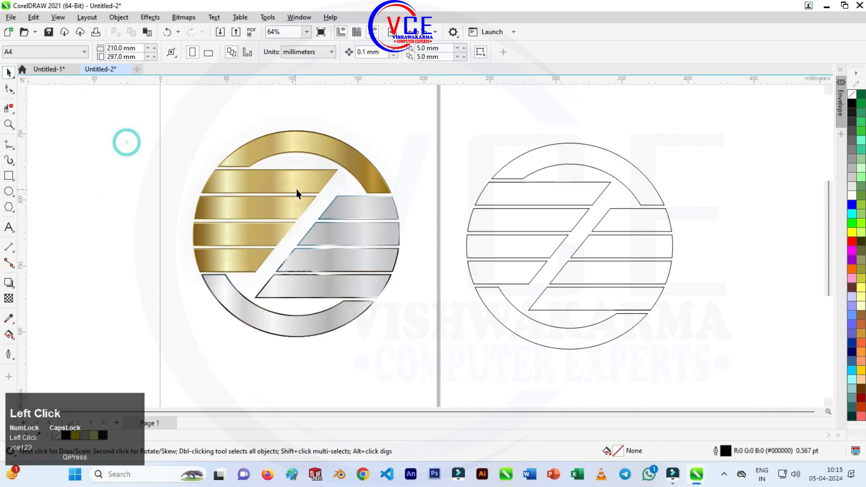
pyautogui.moveTo(462, 116); pyautogui.dragTo(706, 371)
pyautogui.press('Delete')
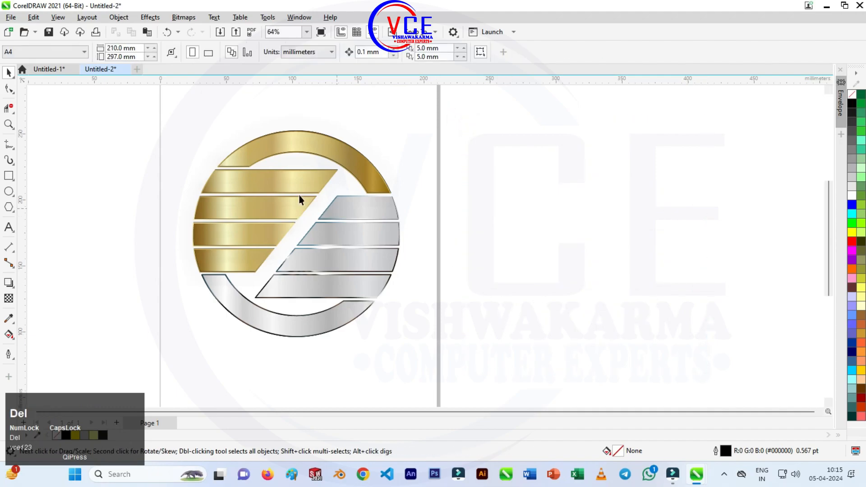
# Try to move the metallic logo off the page, and undo the move.
pyautogui.moveTo(171, 118); pyautogui.dragTo(429, 348)
pyautogui.moveTo(306, 227); pyautogui.dragTo(529, 231)
pyautogui.moveTo(551, 232); pyautogui.dragTo(551, 233)
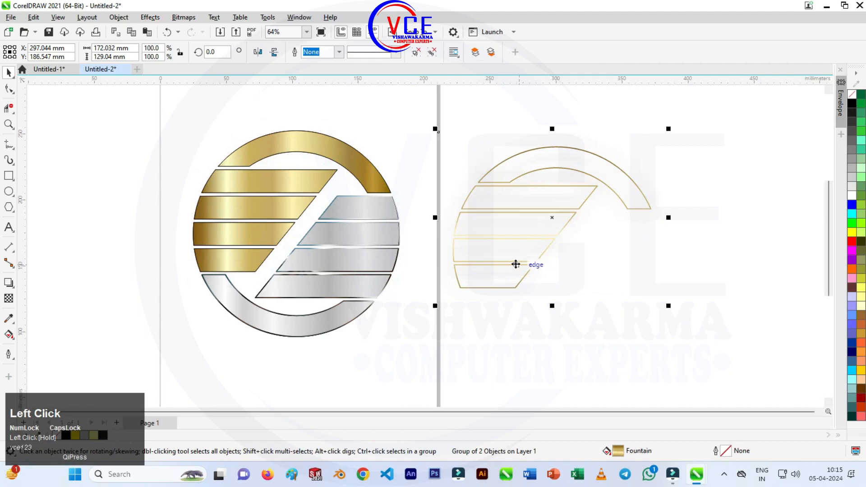
pyautogui.hotkey('ctrl', 'z')
# Group all the gold and silver logo pieces together with their metallic outlines.
pyautogui.scroll(-1, 237, 183)
pyautogui.moveTo(172, 110); pyautogui.dragTo(437, 347)
pyautogui.rightClick(286, 160)
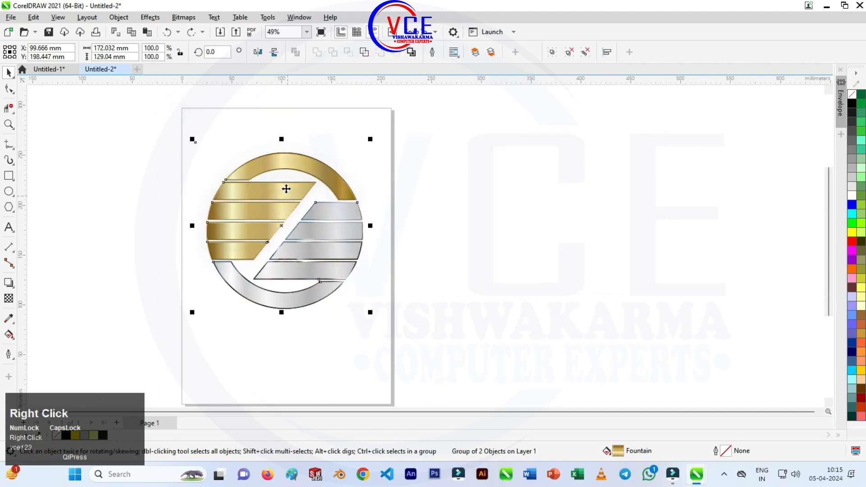
pyautogui.click(337, 202)
# Place a duplicate of the grouped metallic logo in the empty space beside the page.
pyautogui.moveTo(285, 195); pyautogui.dragTo(518, 201)
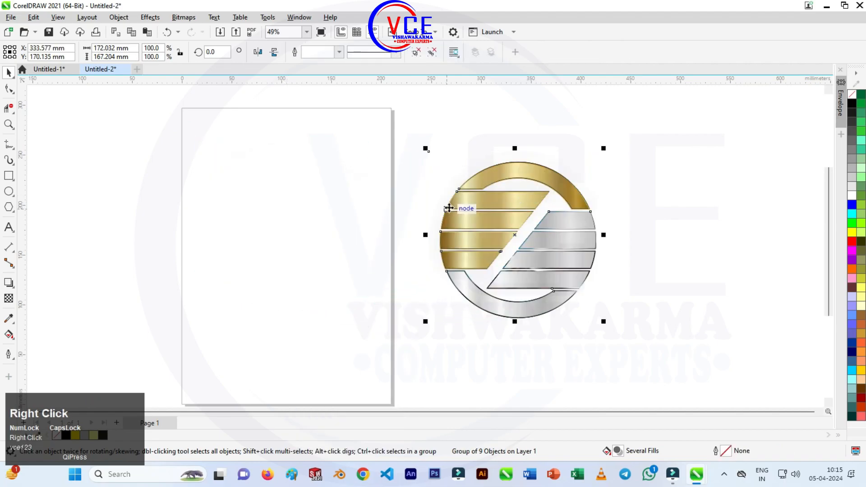
pyautogui.hotkey('ctrl', 'z')
pyautogui.moveTo(328, 178); pyautogui.dragTo(533, 190)
pyautogui.rightClick(534, 191)
# Fill the original grouped logo on the page with black and convert it to a 300 dpi RGB bitmap.
pyautogui.moveTo(189, 120); pyautogui.dragTo(380, 337)
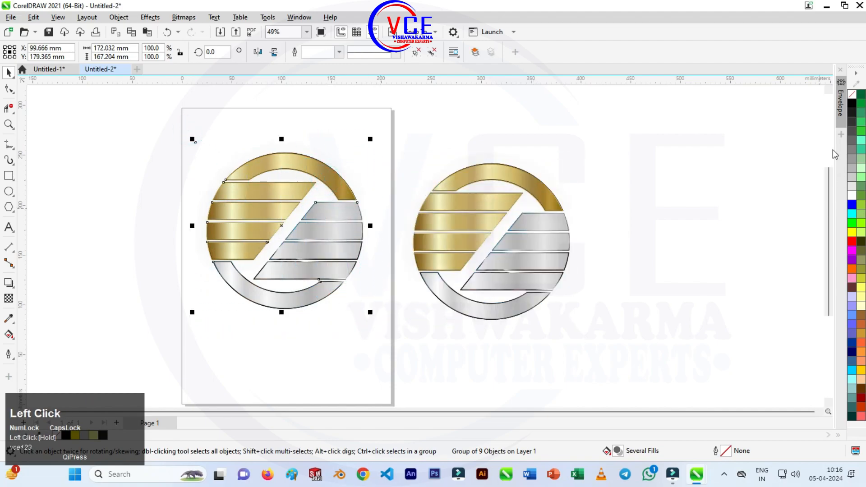
pyautogui.click(852, 103)
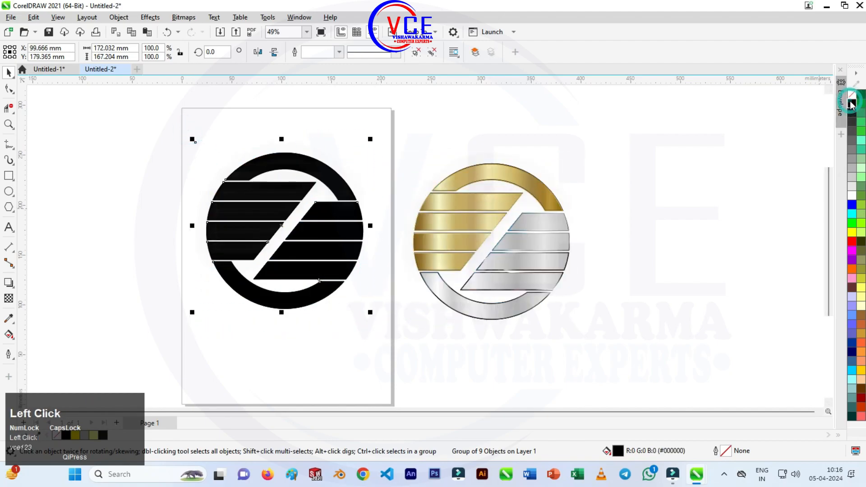
pyautogui.click(151, 18)
pyautogui.click(172, 82)
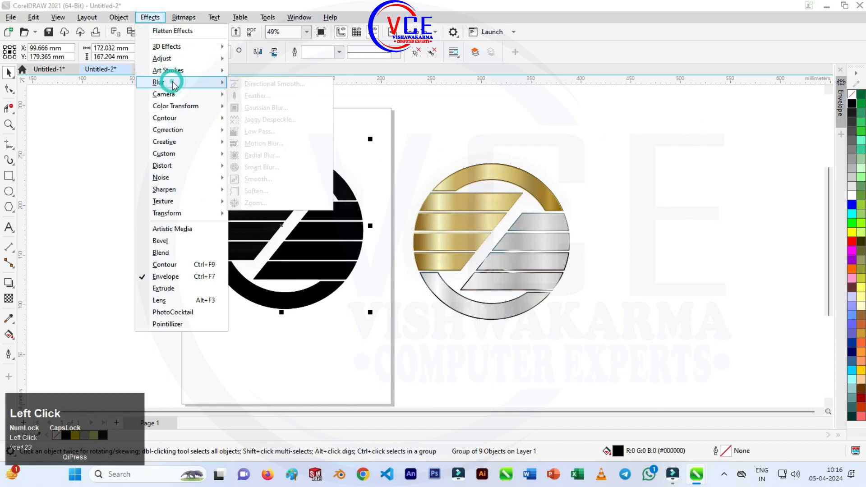
pyautogui.click(178, 33)
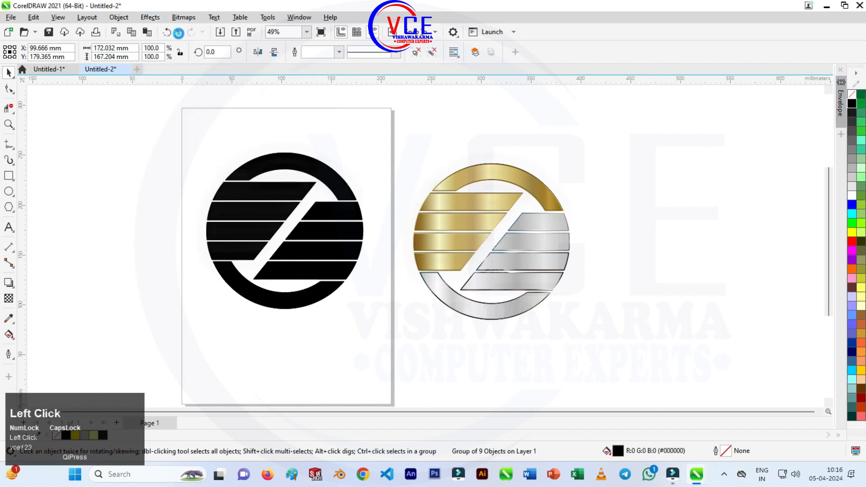
# Apply a Gaussian Blur with a radius of 51.4 pixels to the black logo bitmap.
pyautogui.click(150, 17)
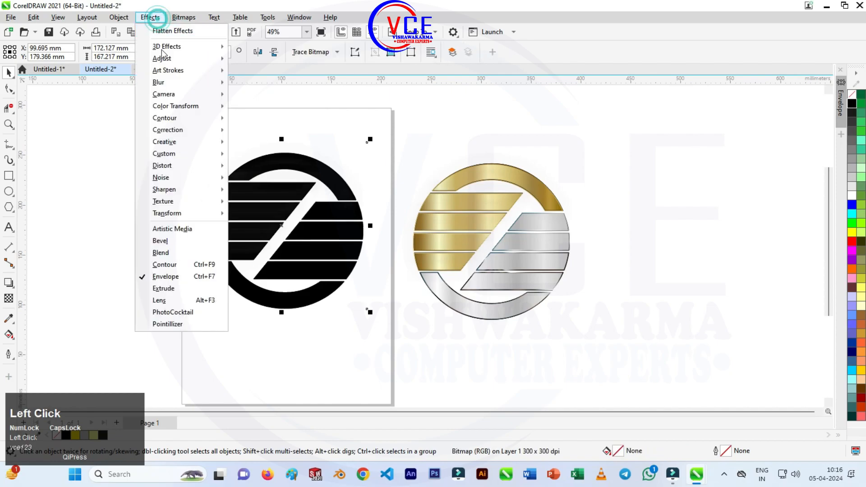
pyautogui.click(171, 83)
pyautogui.click(258, 106)
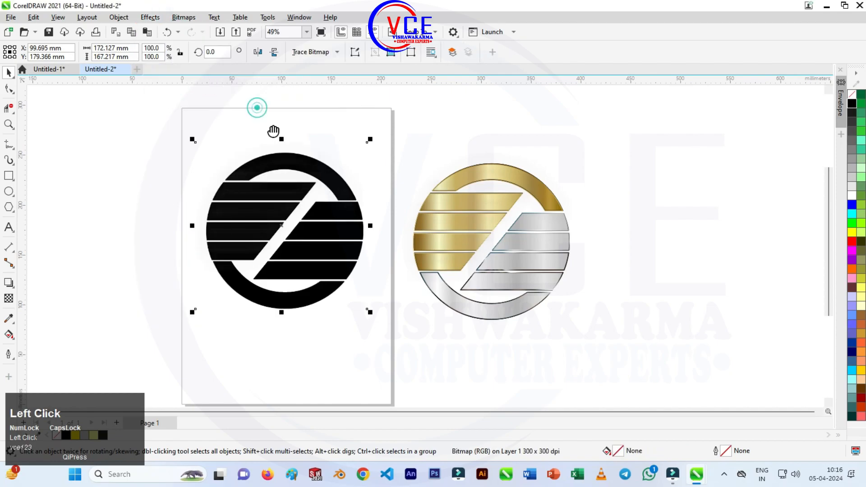
pyautogui.click(442, 221)
pyautogui.click(442, 221)
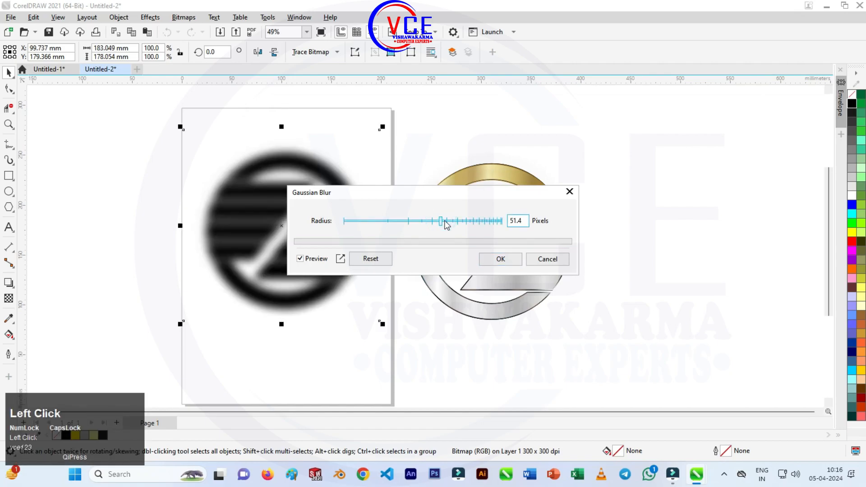
pyautogui.click(496, 258)
# Move the metallic logo onto the blurred black bitmap, offset slightly up and left so the blur forms a shadow.
pyautogui.click(508, 241)
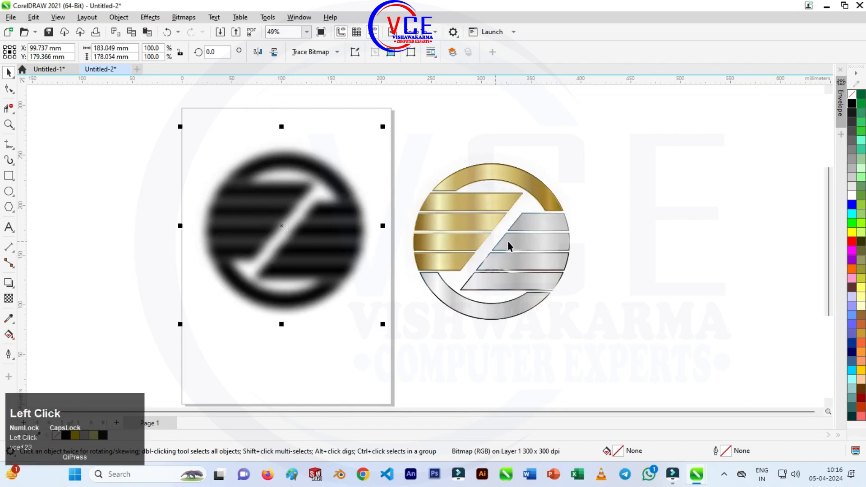
pyautogui.moveTo(525, 246); pyautogui.dragTo(315, 232)
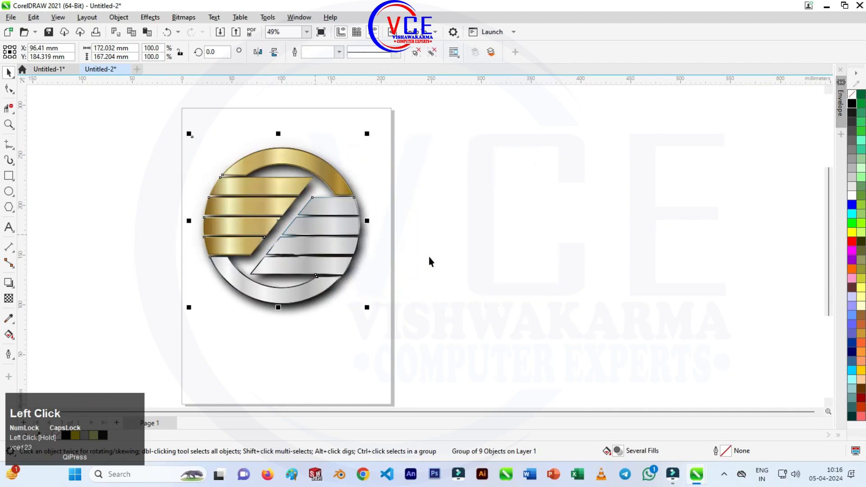
pyautogui.scroll(1, 356, 222)
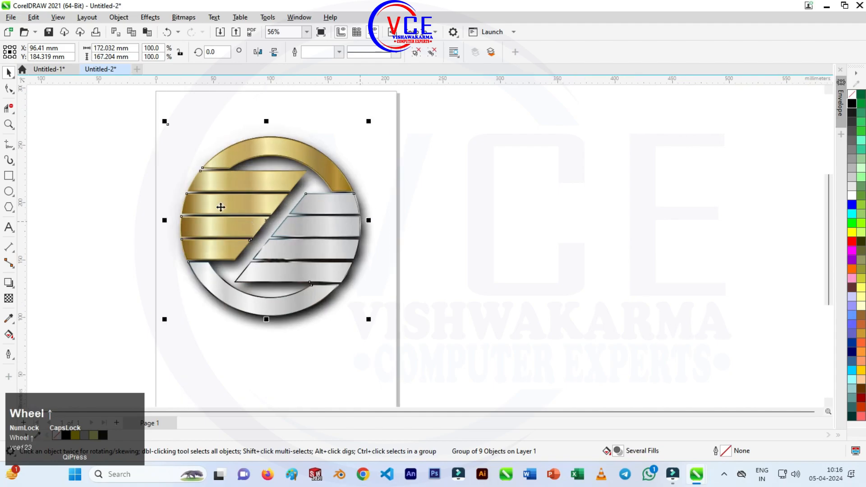
pyautogui.scroll(1, 221, 207)
pyautogui.click(457, 189)
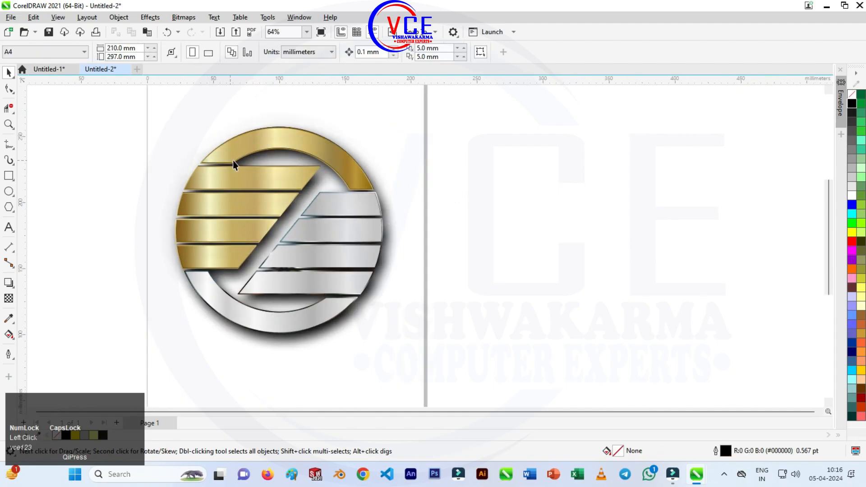
# Draw a background rectangle about 357 by 195 mm around the logo and fill it with white.
pyautogui.click(9, 175)
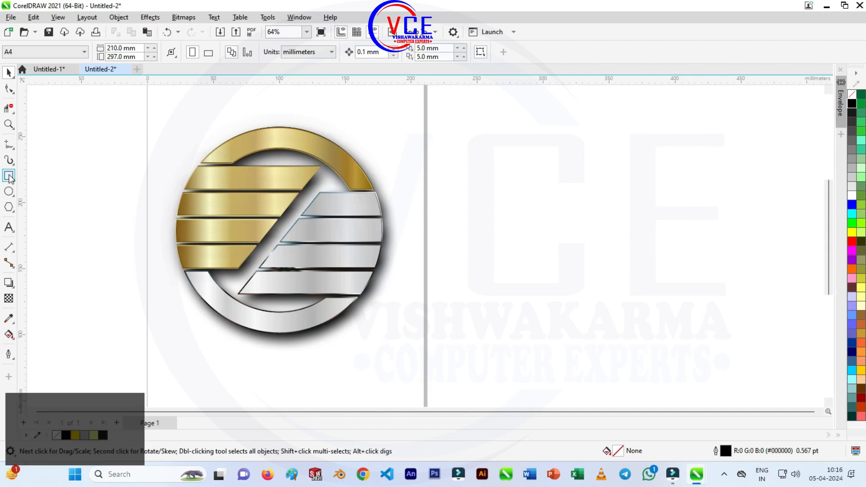
pyautogui.moveTo(147, 109); pyautogui.dragTo(621, 365)
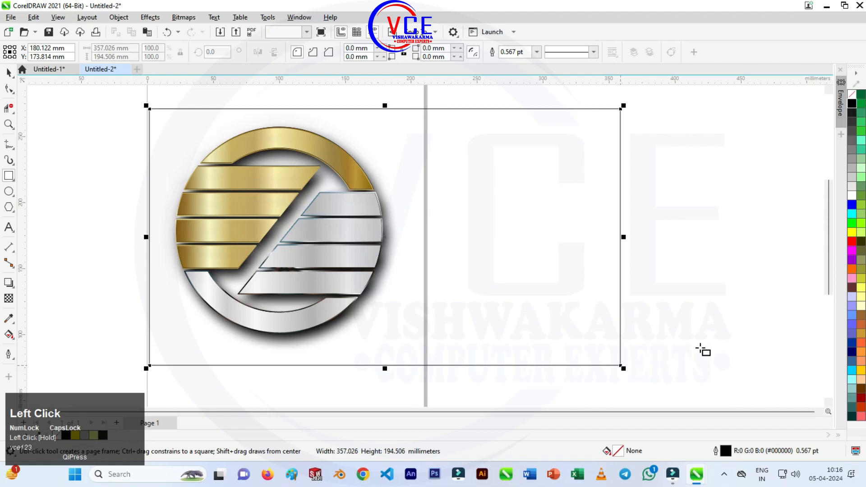
pyautogui.click(851, 195)
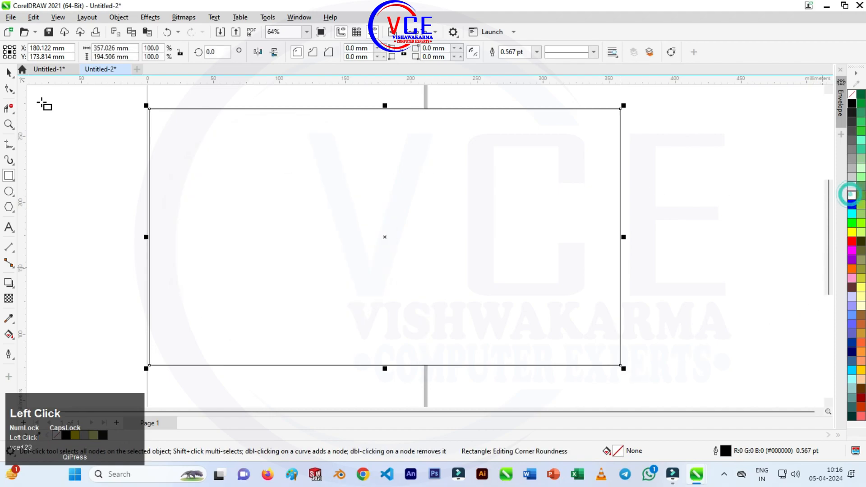
# Send the rectangle to the back of the page and fill it with pale yellow (R:255 G:255 B:204).
pyautogui.rightClick(182, 124)
pyautogui.click(253, 199)
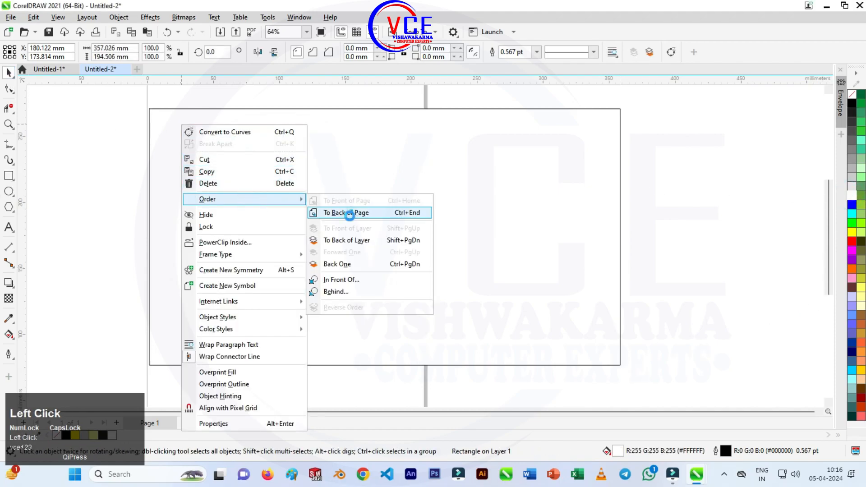
pyautogui.click(350, 213)
pyautogui.scroll(-1, 285, 256)
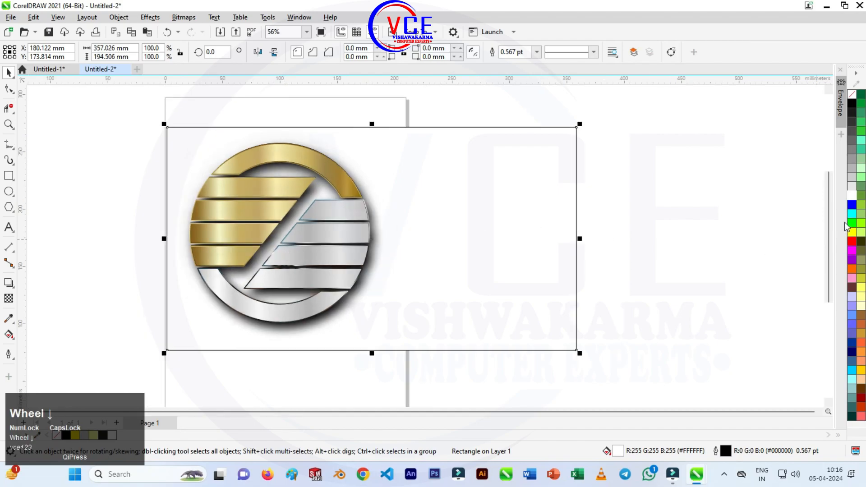
pyautogui.click(860, 306)
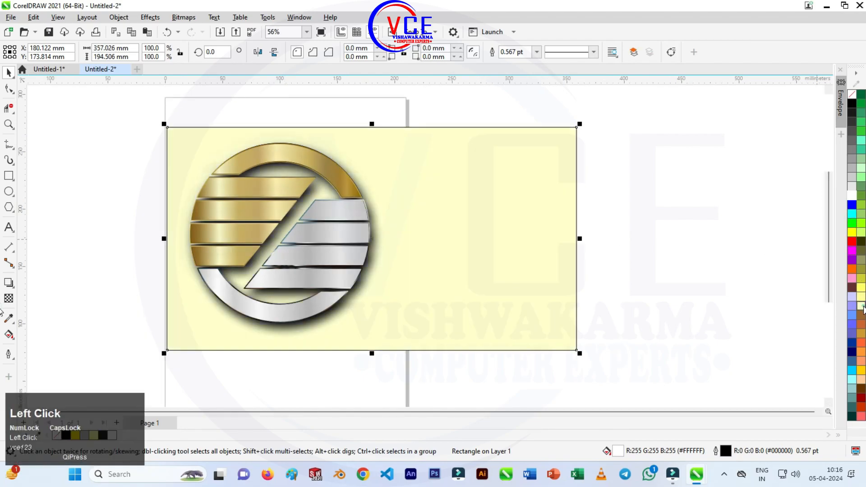
pyautogui.click(711, 216)
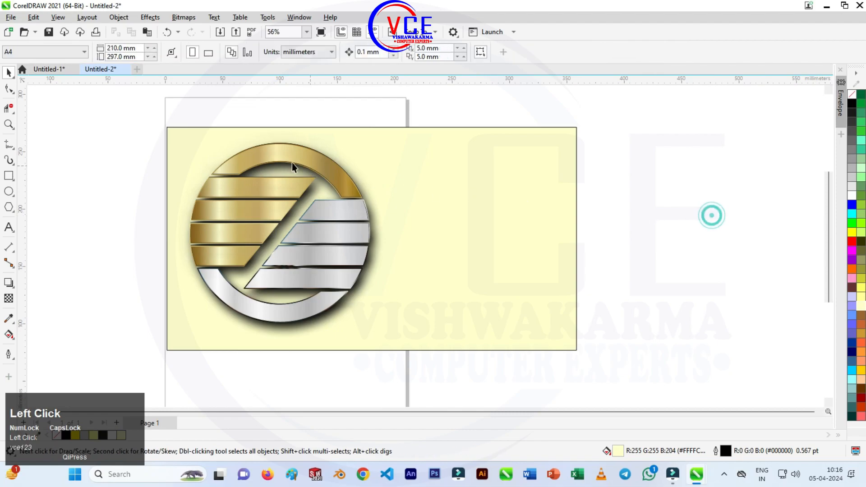
# Group the metallic logo with its blurred shadow and place a duplicate beside it on the yellow rectangle.
pyautogui.moveTo(280, 162); pyautogui.dragTo(468, 161)
pyautogui.hotkey('ctrl', 'z')
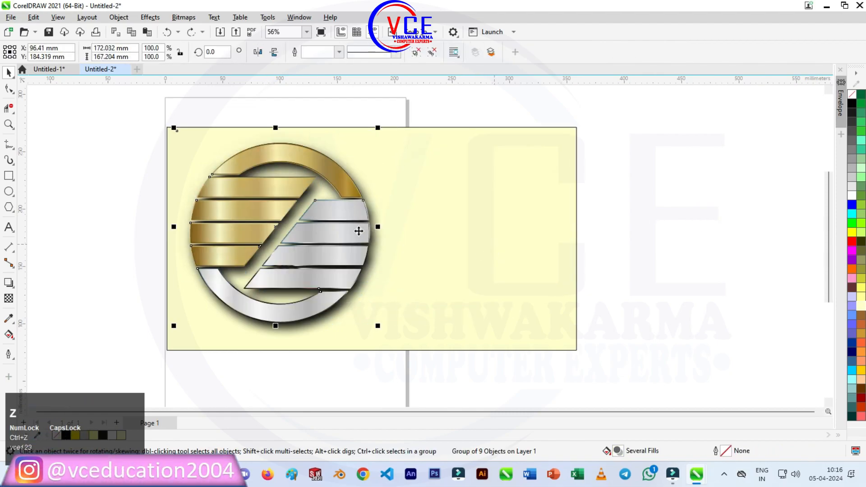
pyautogui.scroll(-1, 343, 228)
pyautogui.moveTo(191, 113); pyautogui.dragTo(399, 354)
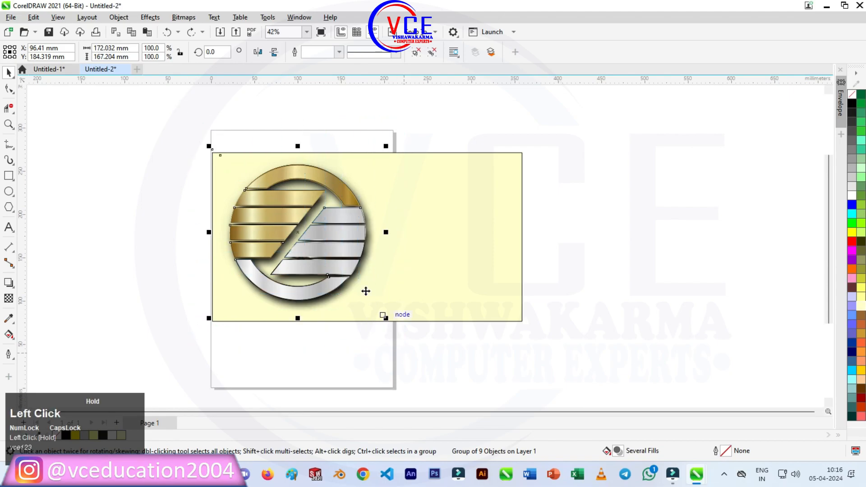
pyautogui.rightClick(336, 187)
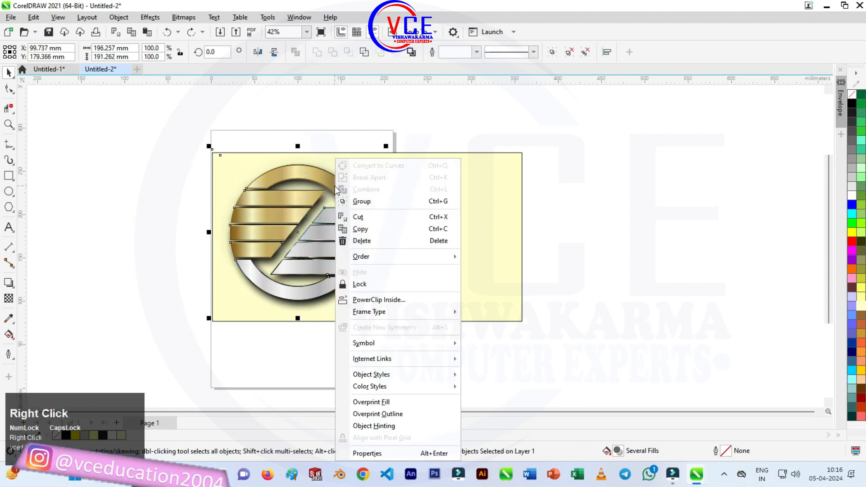
pyautogui.click(361, 201)
pyautogui.moveTo(272, 219); pyautogui.dragTo(421, 223)
pyautogui.rightClick(421, 223)
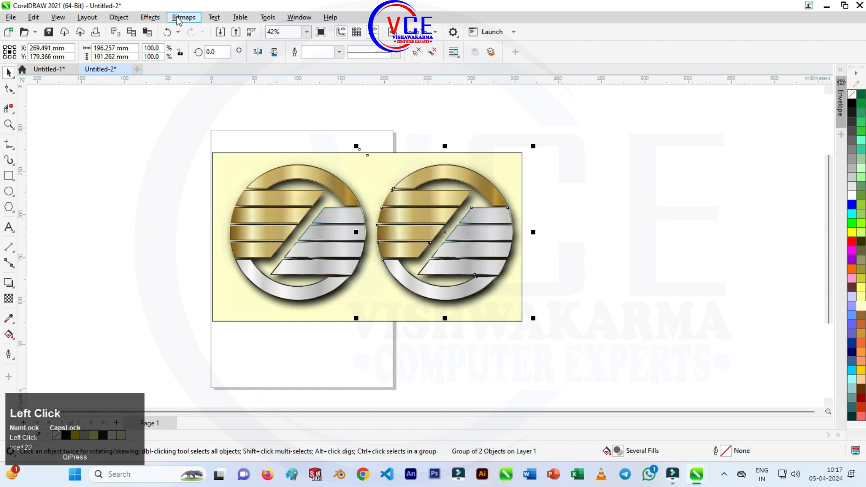
# Ungroup the duplicate to separate its metallic logo from the blurred shadow, then clear the selection.
pyautogui.click(150, 17)
pyautogui.moveTo(174, 60)
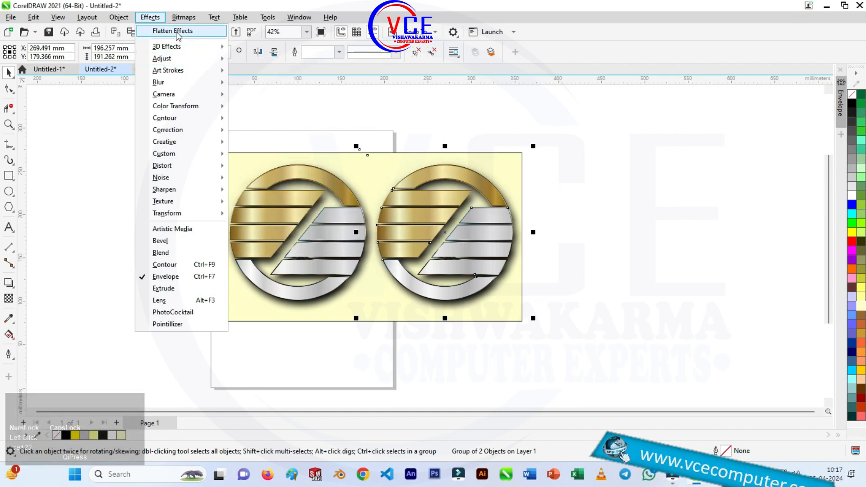
pyautogui.click(516, 180)
pyautogui.rightClick(476, 180)
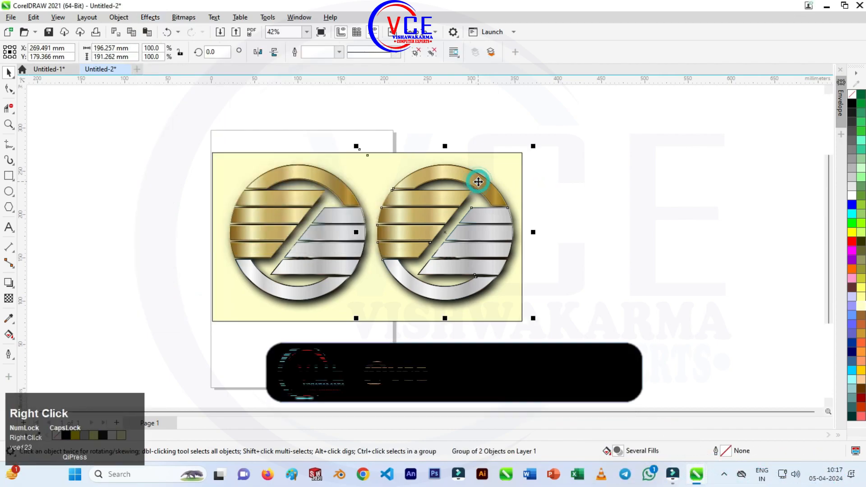
pyautogui.click(514, 164)
pyautogui.click(595, 177)
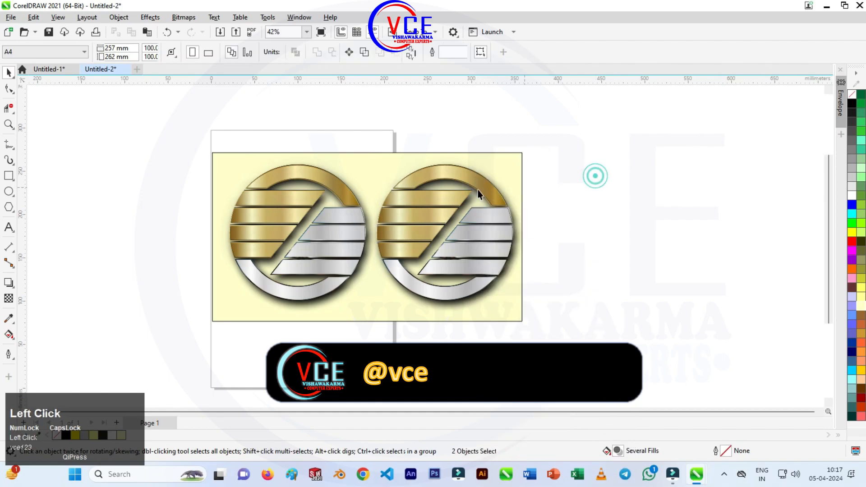
# Convert the duplicate's metallic logo to a 300 dpi RGB bitmap.
pyautogui.click(477, 190)
pyautogui.click(156, 17)
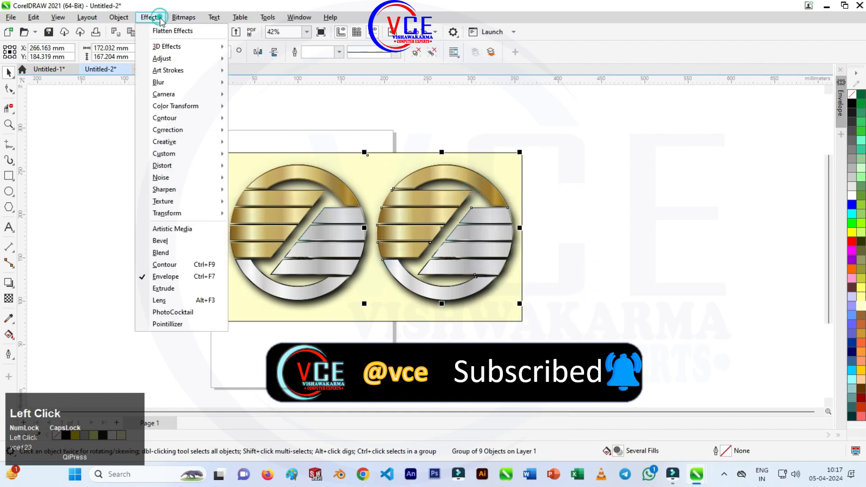
pyautogui.click(162, 32)
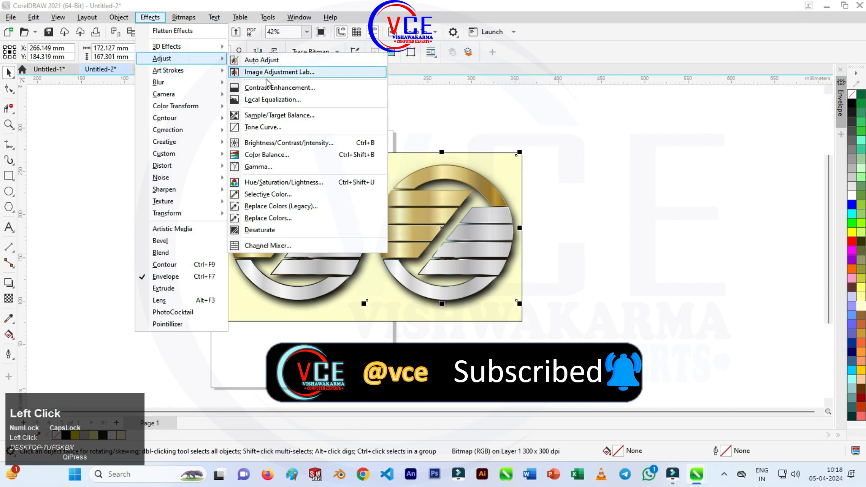
# Open Color Balance for the bitmap logo, compare several Cyan–Red values in the preview and set it to -90.
pyautogui.click(286, 156)
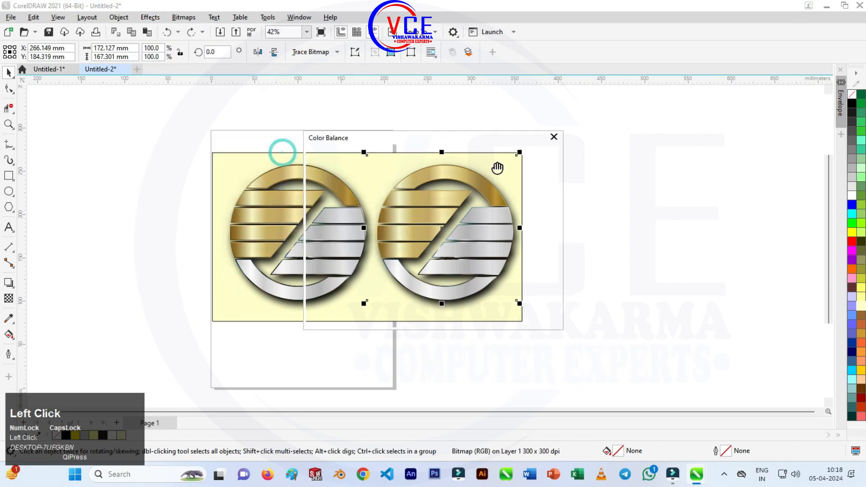
pyautogui.moveTo(485, 143); pyautogui.dragTo(743, 96)
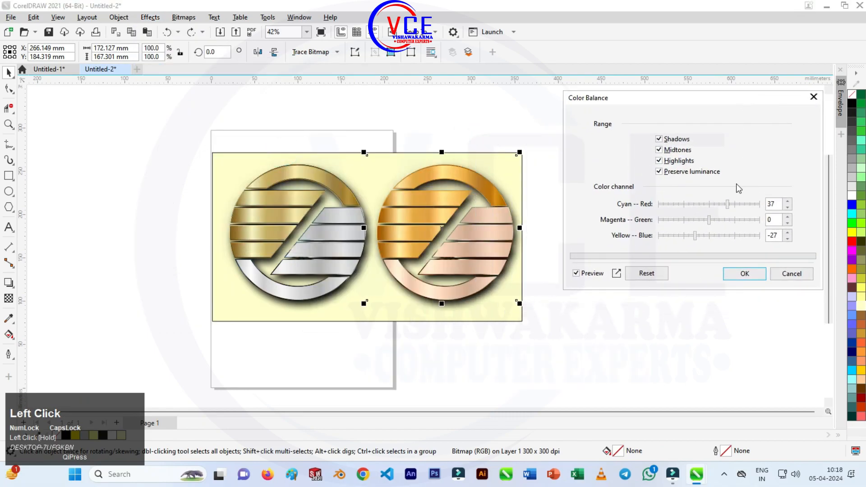
pyautogui.click(692, 204)
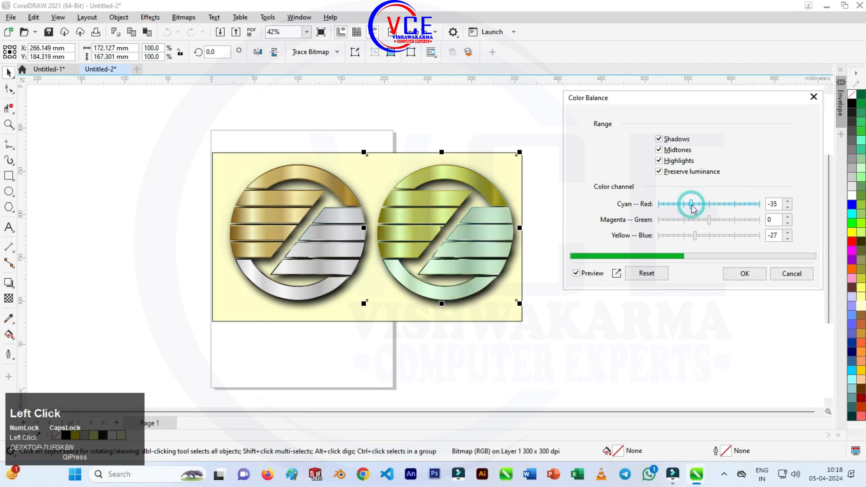
pyautogui.click(676, 203)
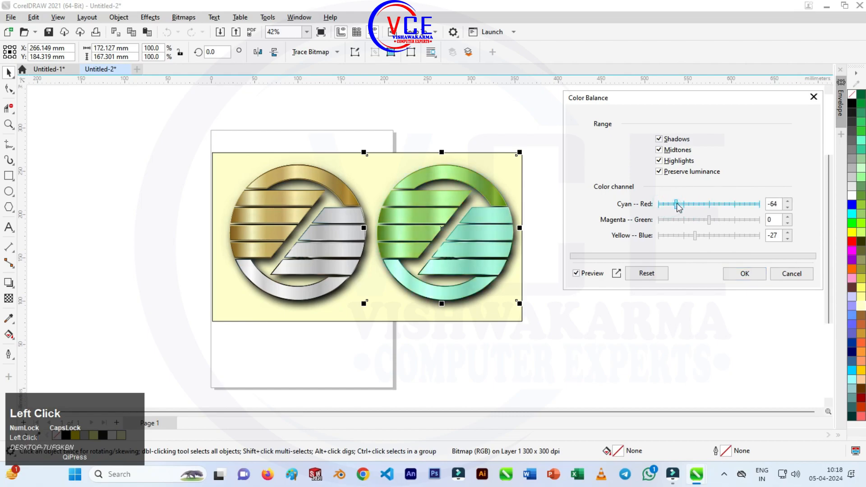
pyautogui.click(684, 203)
pyautogui.click(692, 203)
pyautogui.click(698, 202)
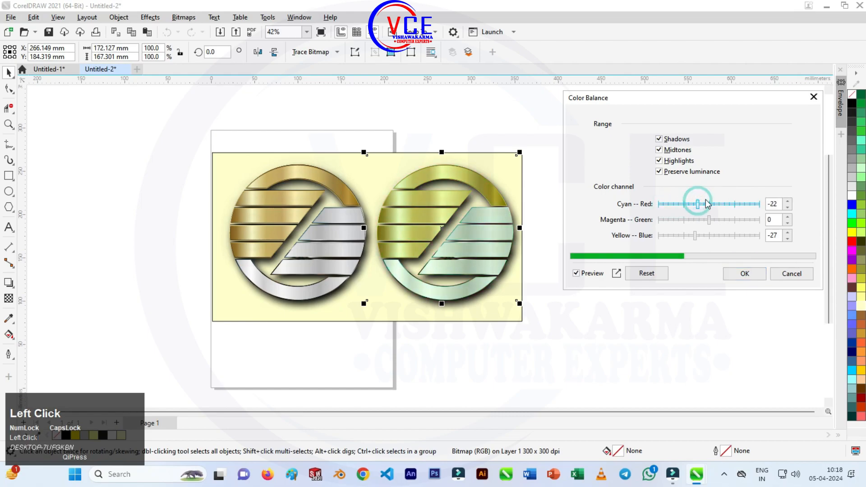
pyautogui.click(720, 205)
pyautogui.click(719, 203)
pyautogui.click(742, 203)
pyautogui.click(747, 205)
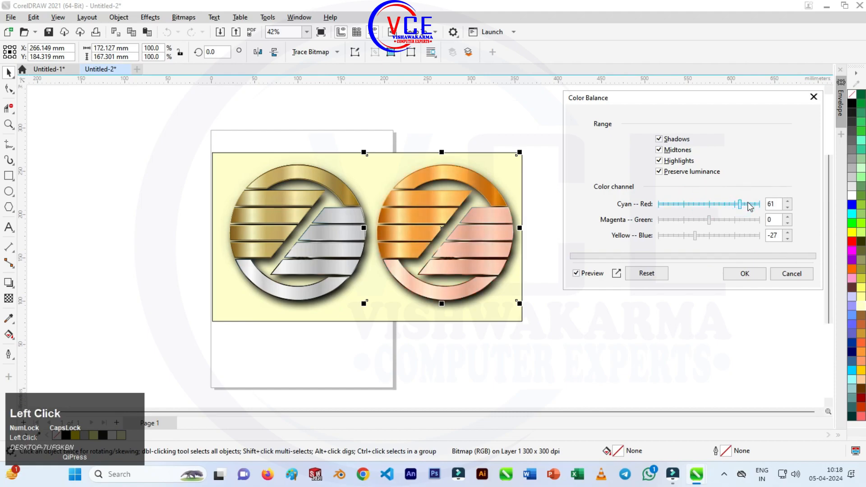
pyautogui.click(758, 203)
pyautogui.click(756, 205)
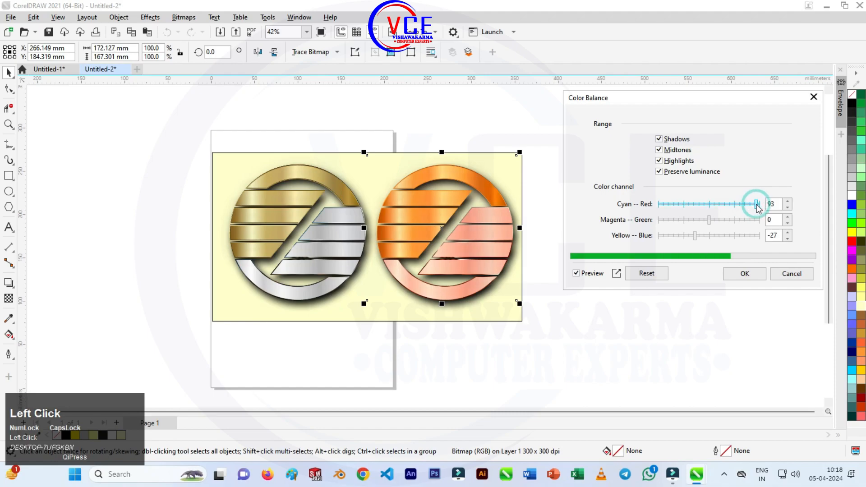
pyautogui.click(663, 206)
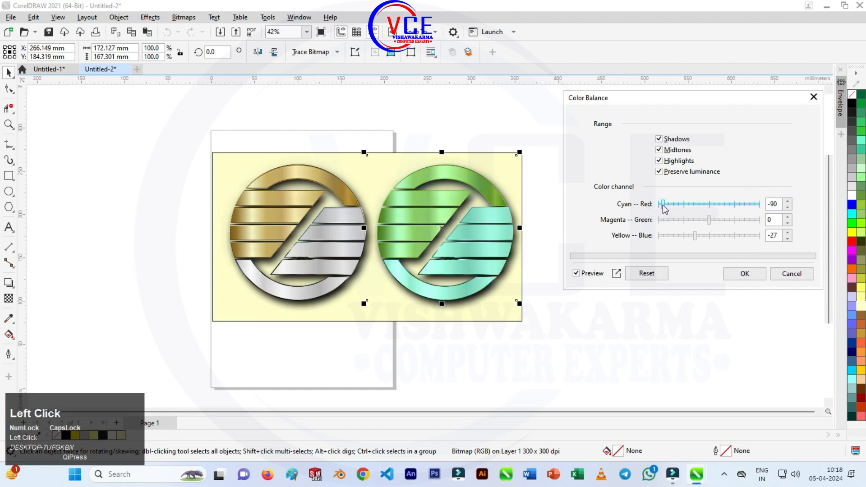
# Set Magenta–Green to -50 and Yellow–Blue to -28 and apply the color balance to the bitmap logo.
pyautogui.click(689, 219)
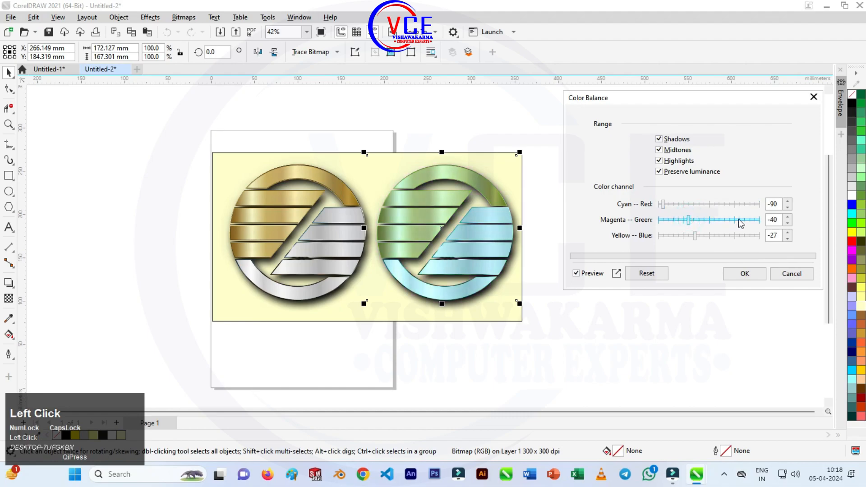
pyautogui.click(700, 220)
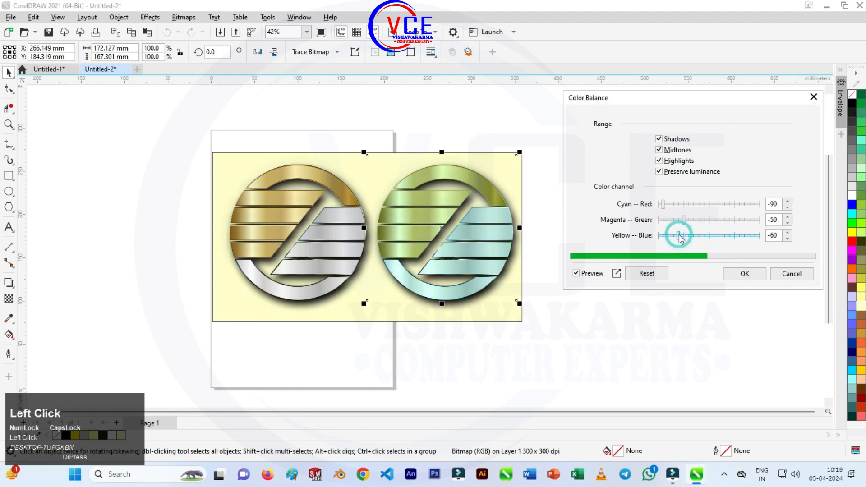
pyautogui.click(695, 235)
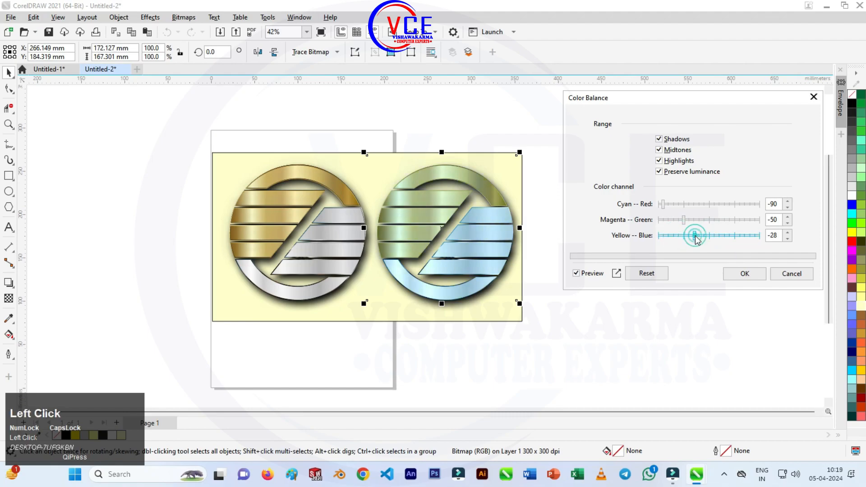
pyautogui.click(743, 275)
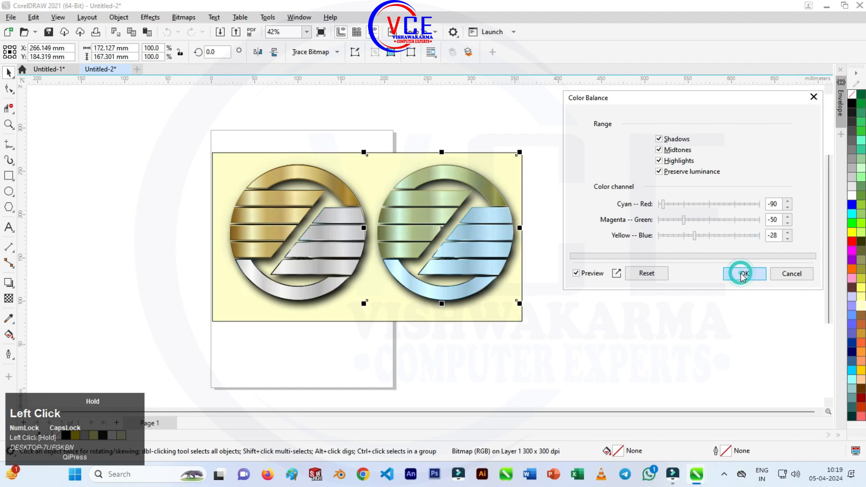
pyautogui.click(609, 248)
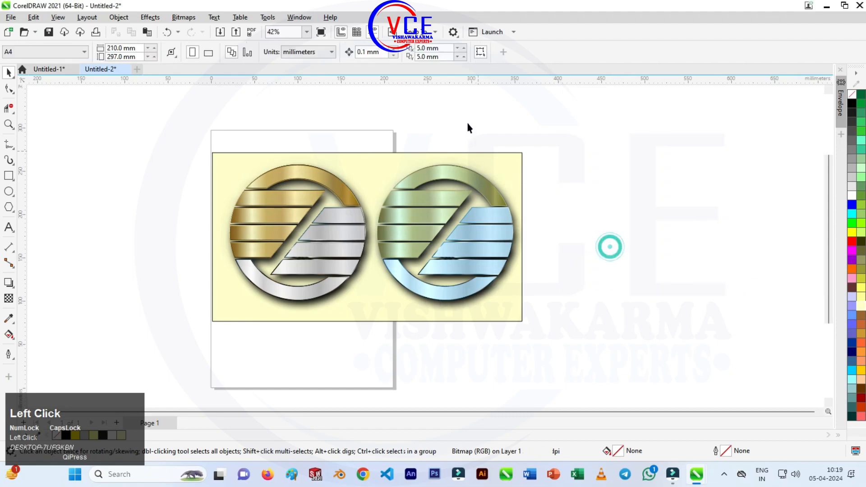
# Apply the Inner Edge shadow preset to the pale yellow background rectangle.
pyautogui.click(361, 166)
pyautogui.click(157, 150)
pyautogui.click(522, 155)
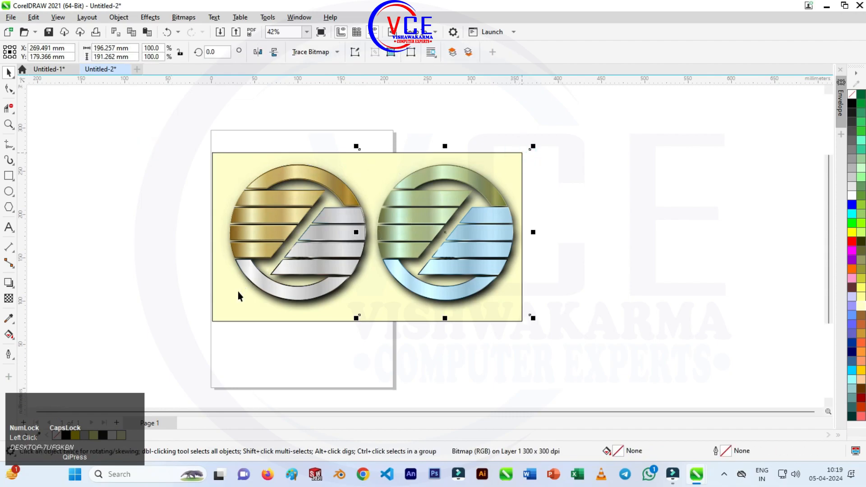
pyautogui.click(214, 320)
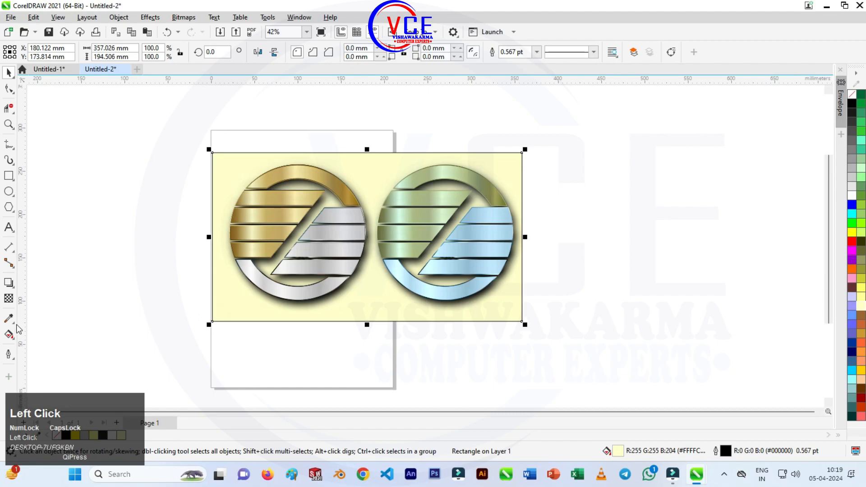
pyautogui.click(11, 288)
pyautogui.click(35, 280)
pyautogui.click(35, 52)
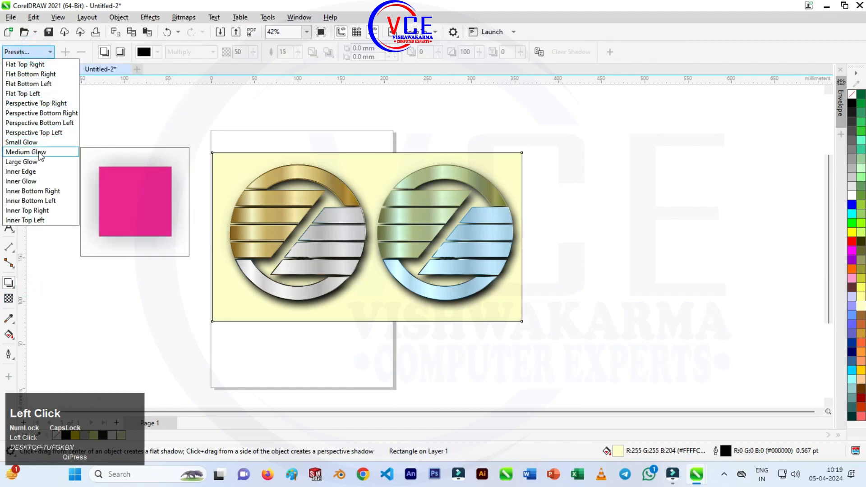
pyautogui.click(31, 172)
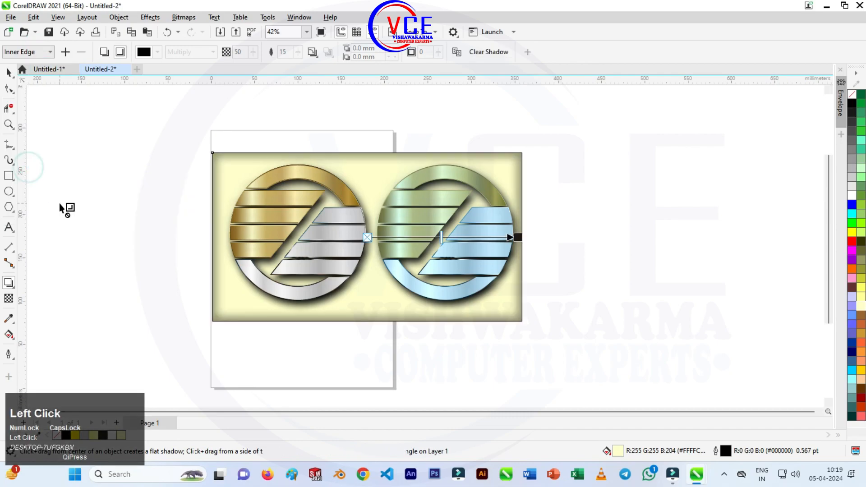
pyautogui.press('space')
pyautogui.click(325, 110)
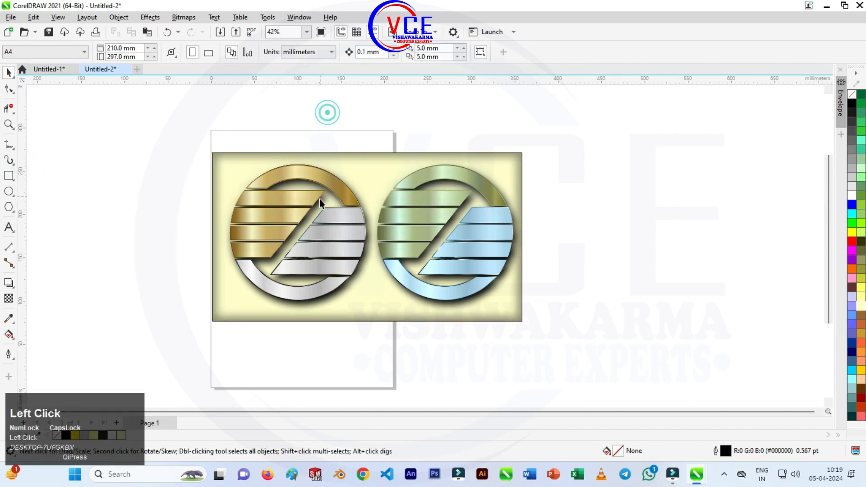
pyautogui.scroll(1, 291, 234)
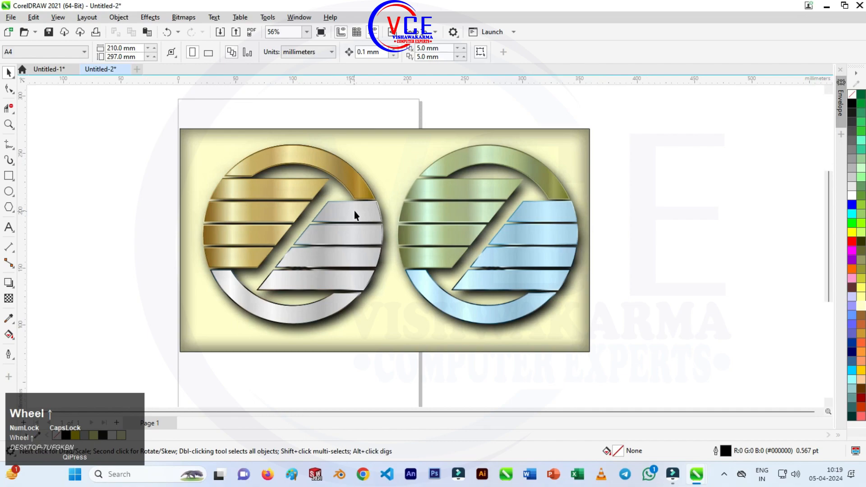
pyautogui.scroll(1, 354, 211)
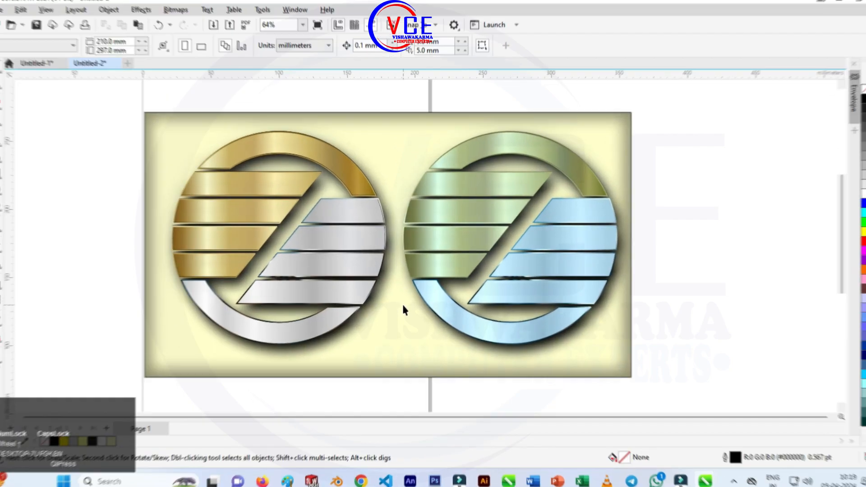